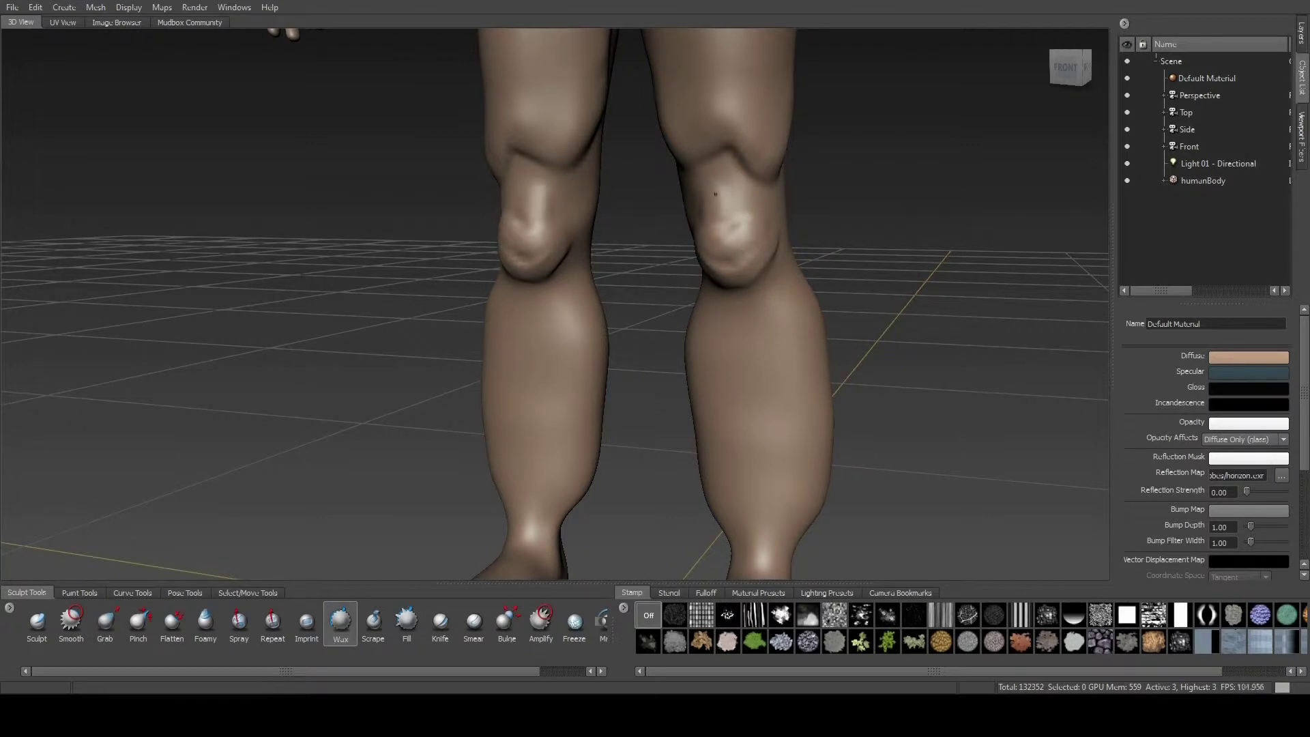
- Build up the kneecaps and sculpt horizontal ridges down both shins to a pointed cuff above the ankles with the Wax brush
left_click_drag(741, 229, 820, 210, "alt")
mouse_move(675, 236)
left_mouse_down()
mouse_move(653, 205)
mouse_move(645, 234)
mouse_move(673, 227)
mouse_move(725, 290)
mouse_move(717, 326)
left_mouse_up()
mouse_move(712, 384)
left_mouse_down()
mouse_move(684, 382)
mouse_move(739, 369)
left_mouse_up()
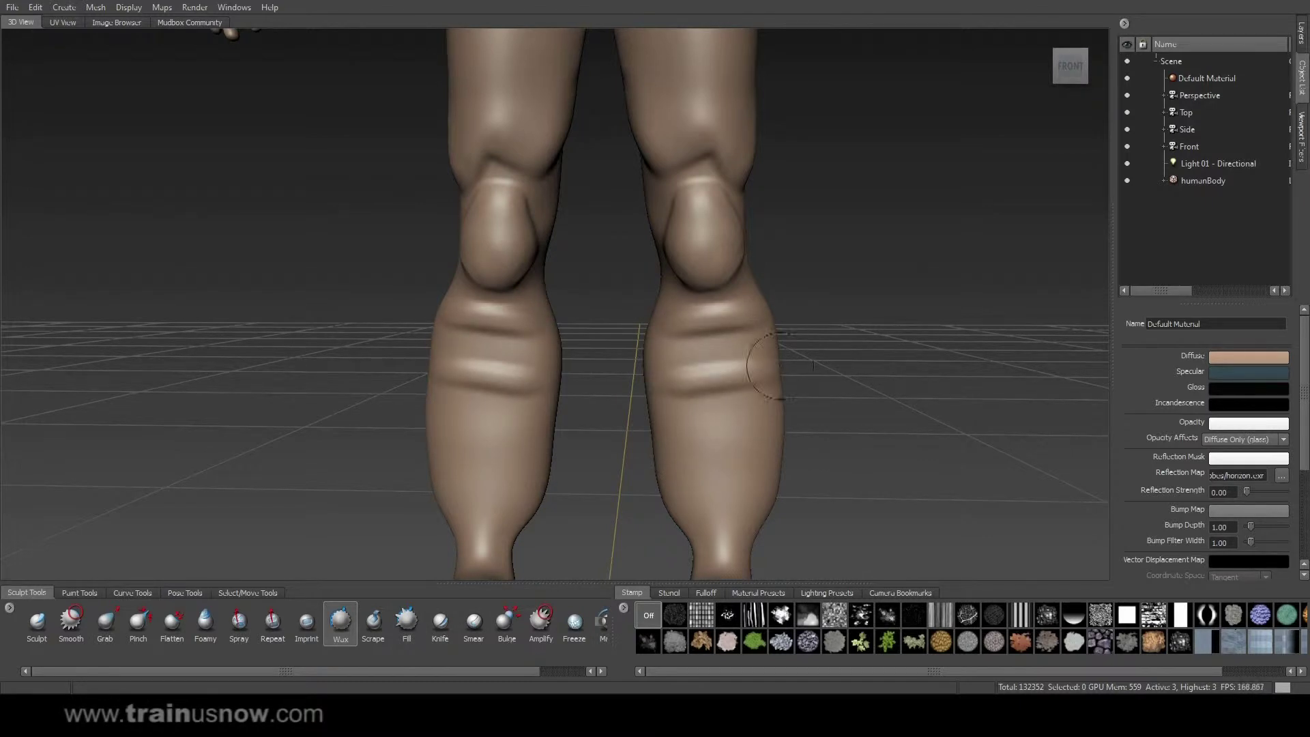
scroll(761, 414, "down", 2)
left_click_drag(690, 415, 744, 413)
mouse_move(672, 455)
left_mouse_down()
mouse_move(734, 456)
mouse_move(679, 450)
mouse_move(785, 444)
mouse_move(861, 419)
mouse_move(612, 408)
left_mouse_up()
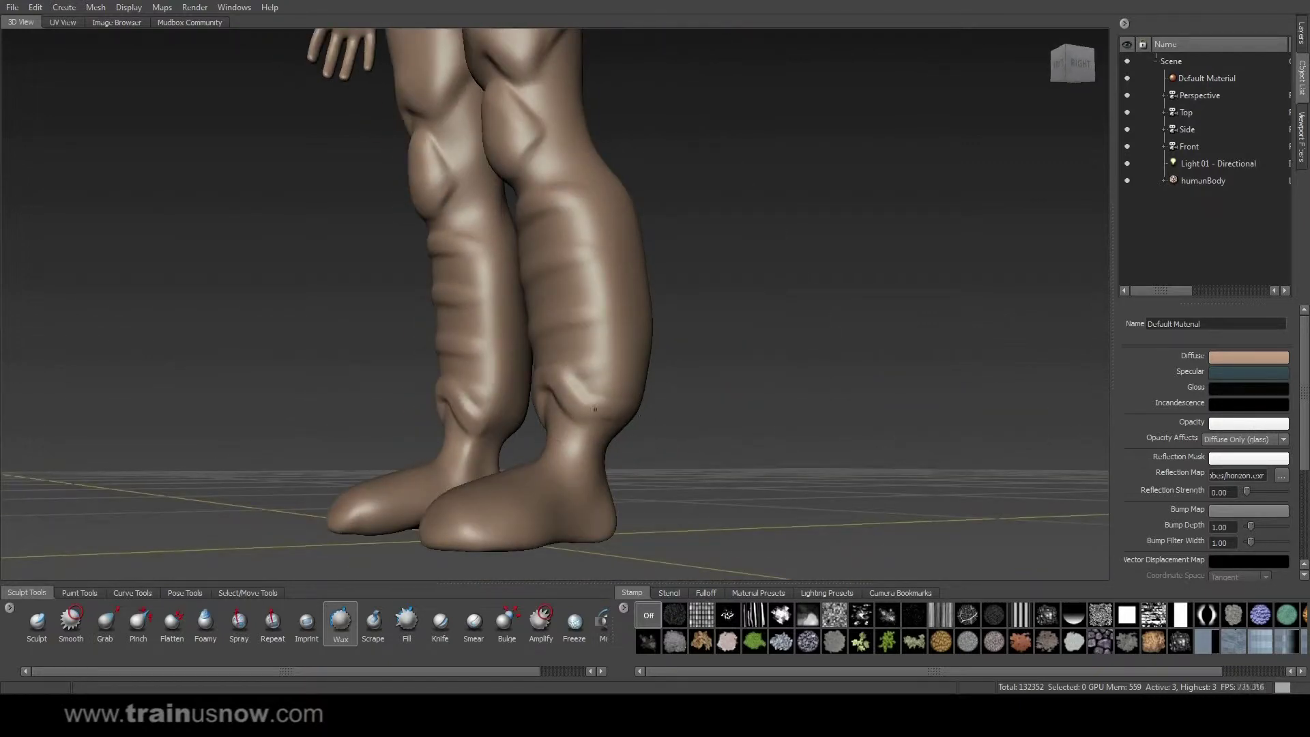
- Sculpt a raised hem around the back of both lower legs and angled ridges along the sides of the calves
mouse_move(491, 419)
left_mouse_down("alt")
mouse_move(287, 423)
mouse_move(505, 410)
left_mouse_up("alt")
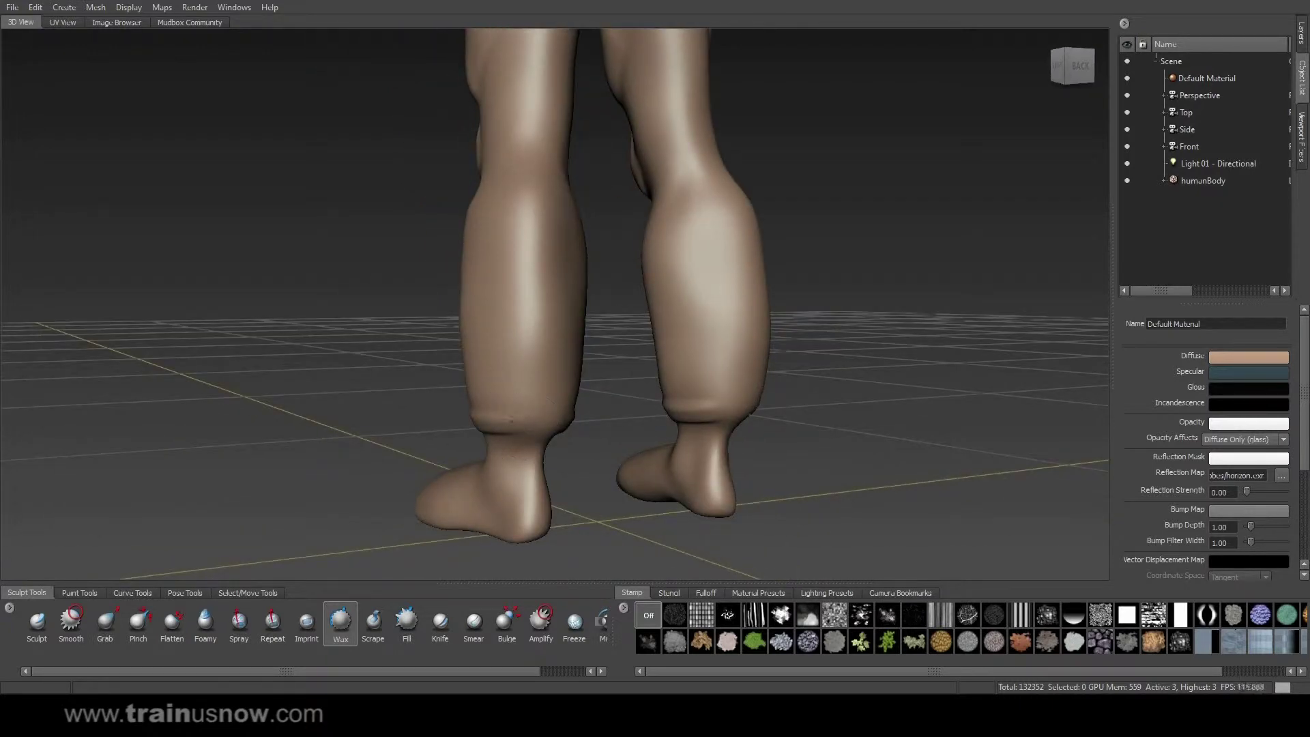
left_click_drag(716, 371, 479, 220, "alt")
mouse_move(519, 358)
left_mouse_down()
mouse_move(536, 291)
mouse_move(530, 335)
left_mouse_up()
left_click_drag(627, 140, 603, 187, "alt")
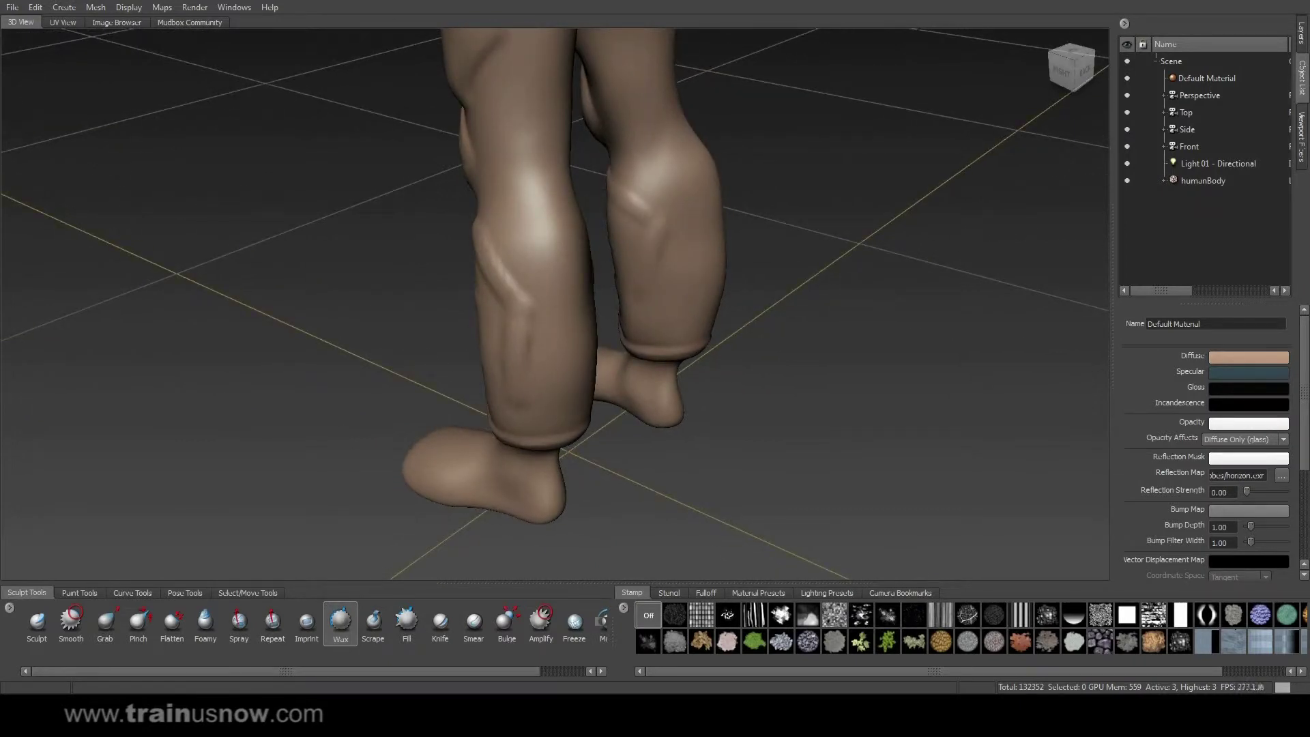
left_click_drag(657, 236, 602, 195)
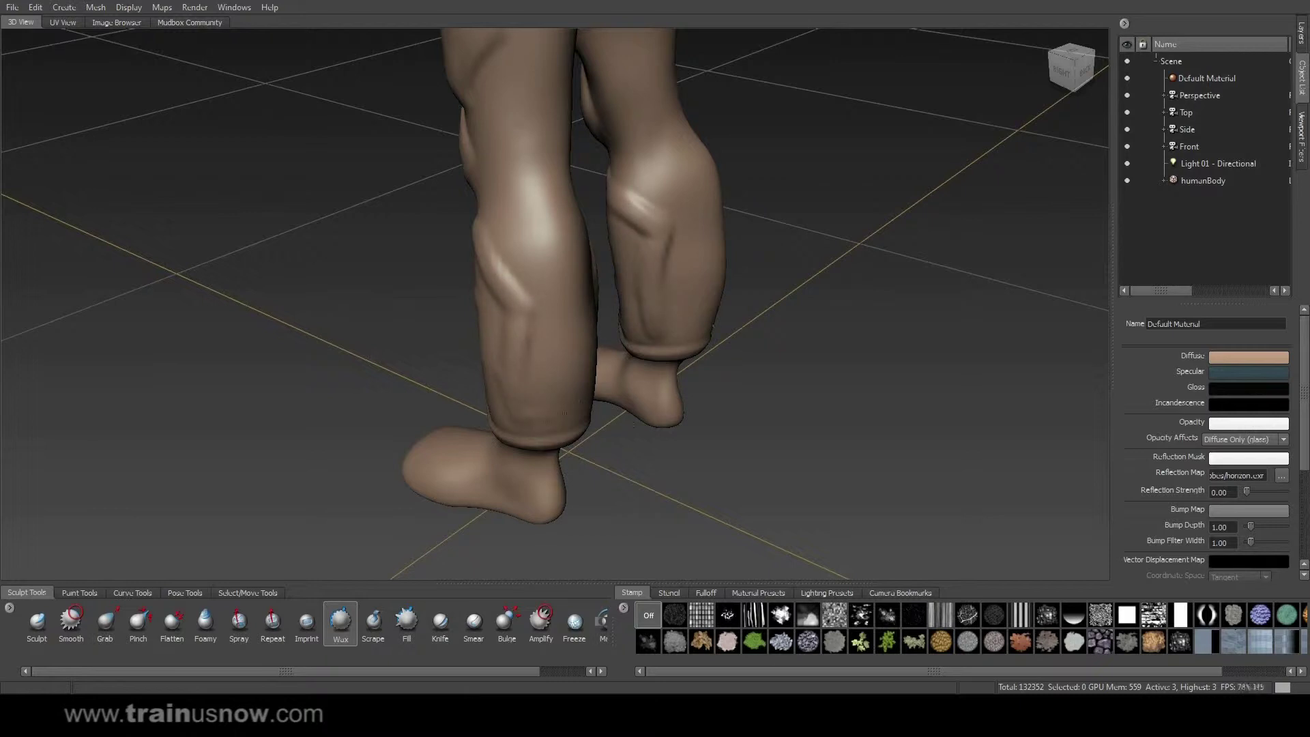
- Add horizontal bands across the lower back of the calves and smooth the ridges along their sides
left_click(1084, 69)
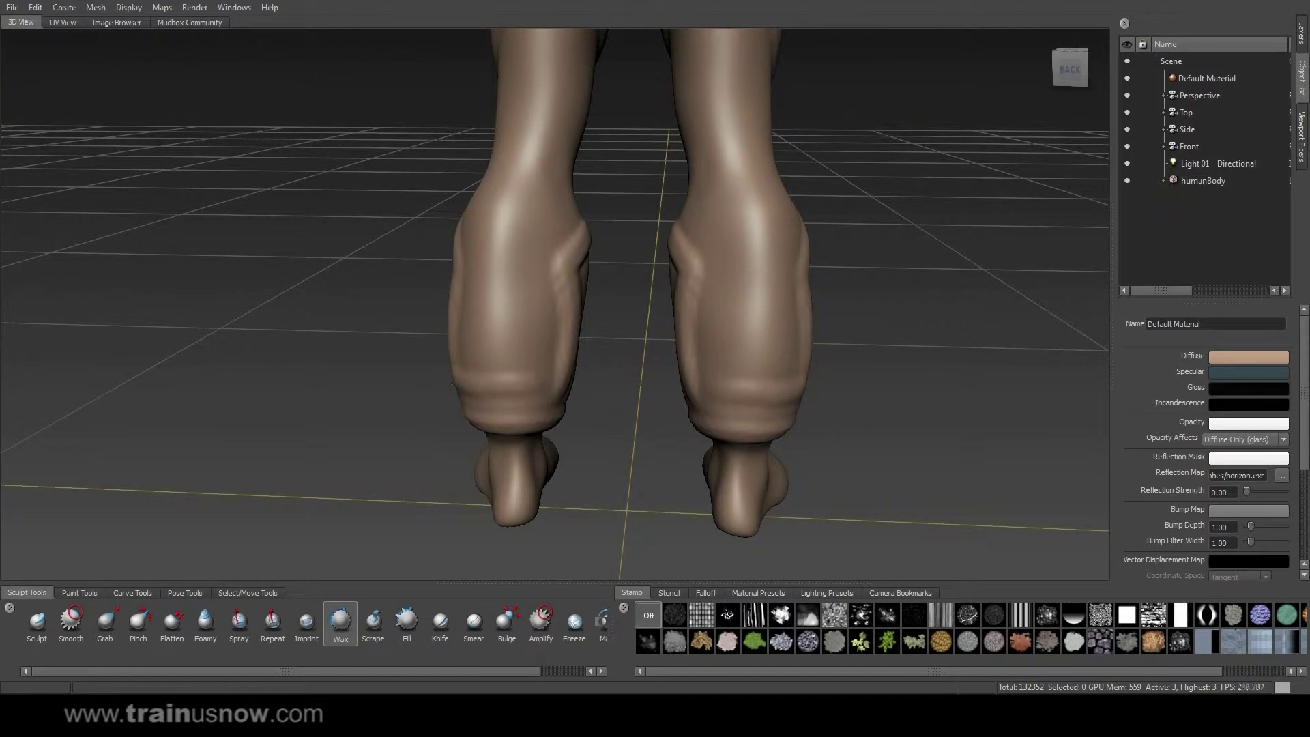
left_click_drag(504, 386, 532, 408, "alt")
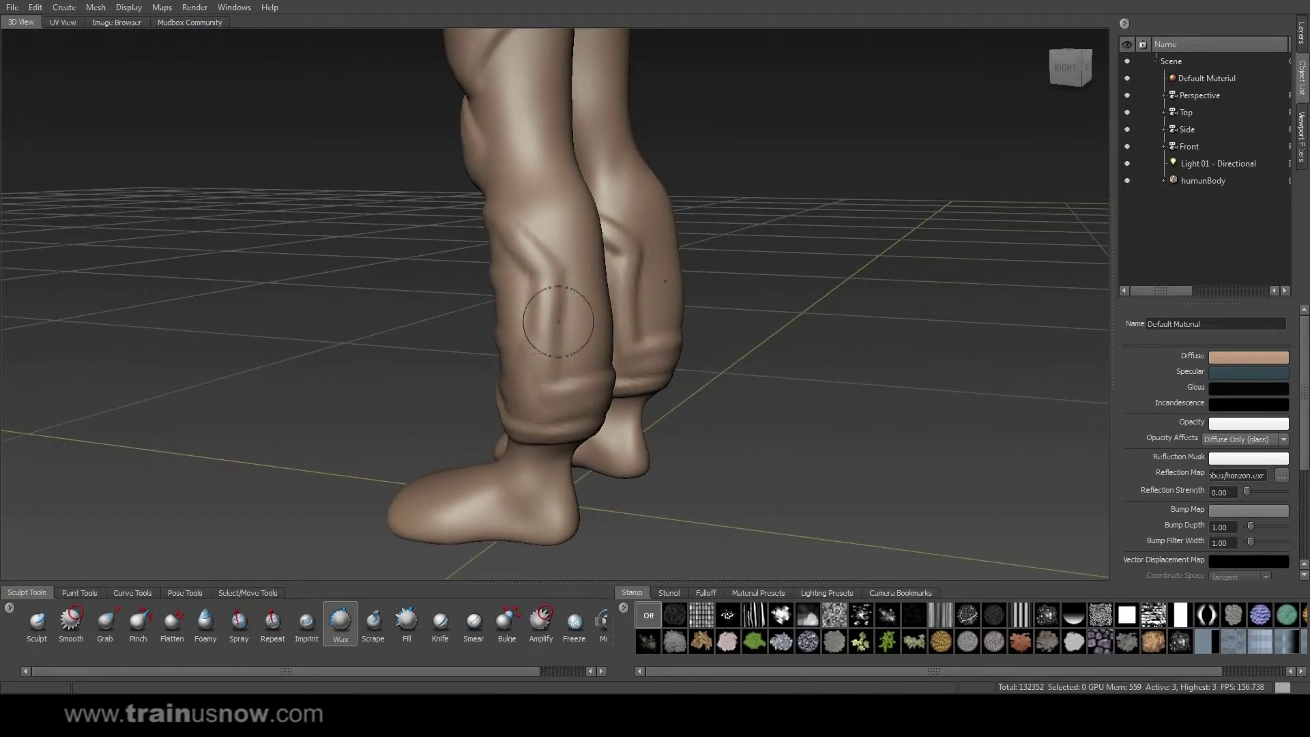
key("shift")
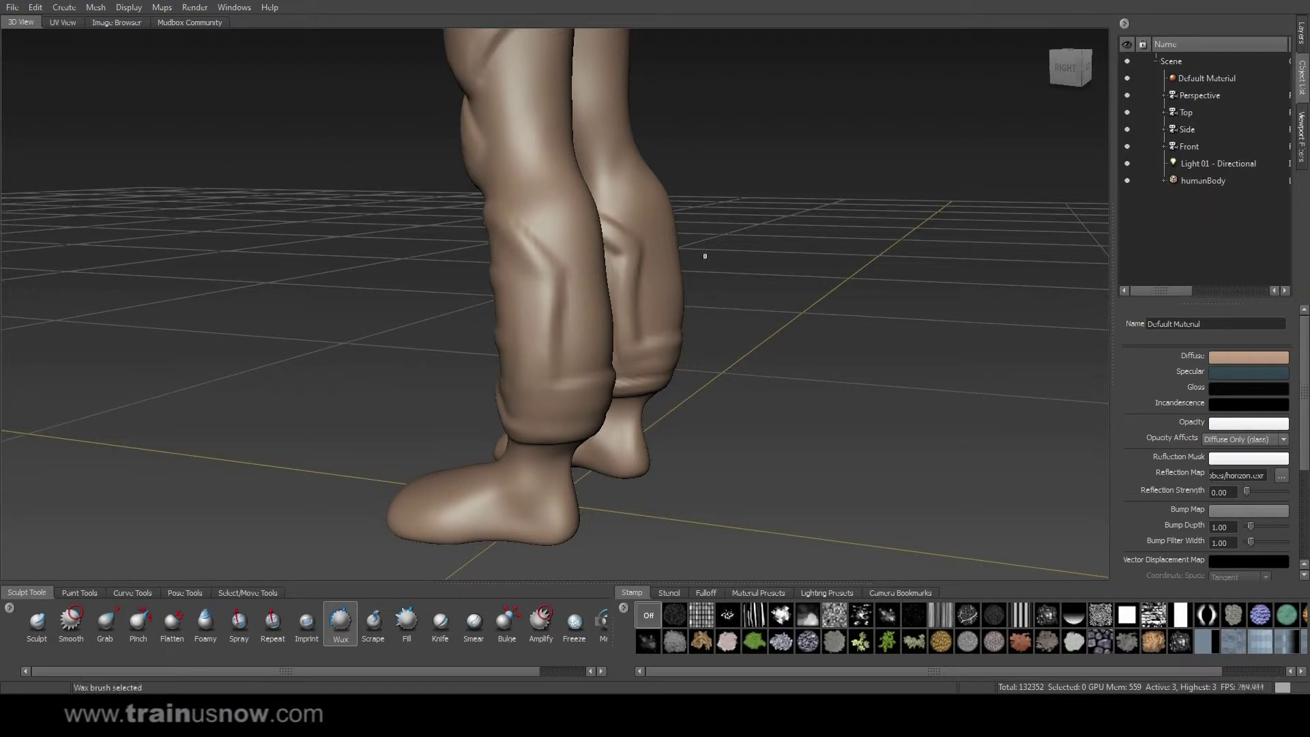
left_click_drag(702, 255, 784, 290, "alt")
left_click_drag(571, 249, 526, 328, "alt")
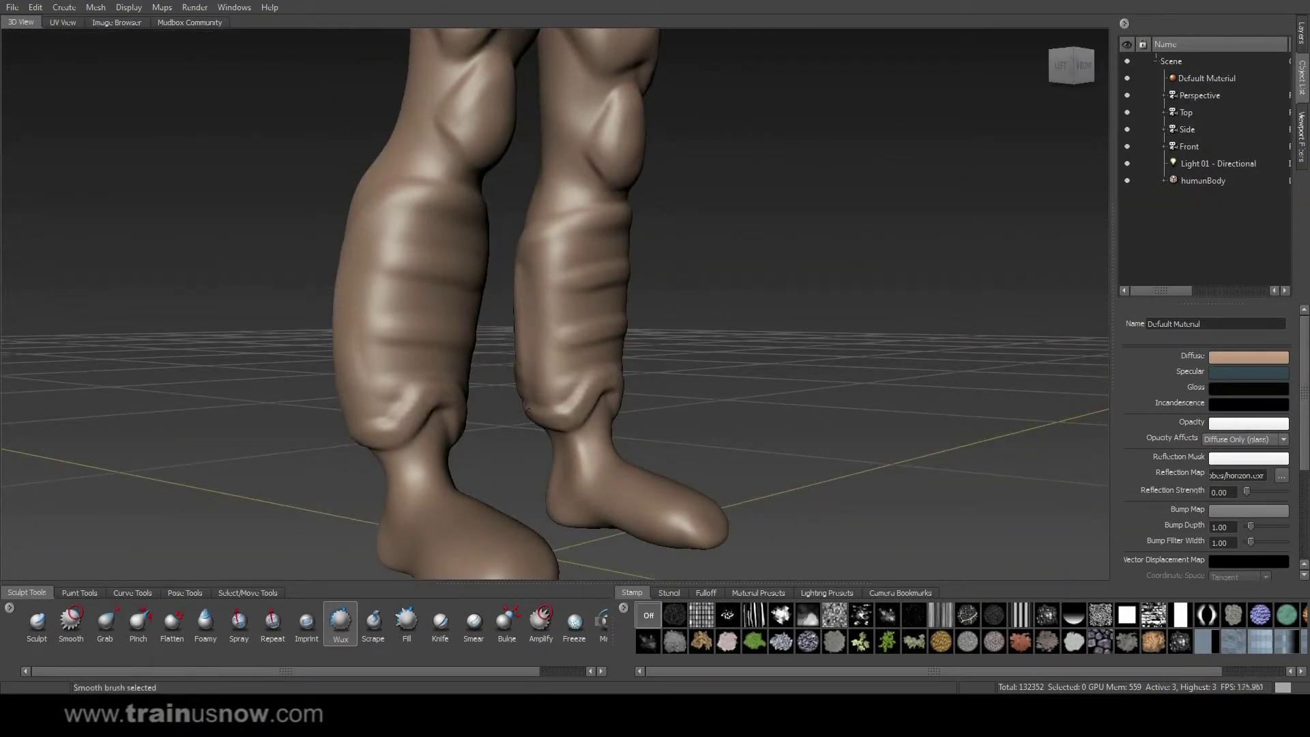
- Sculpt a raised band across the back of each calf and vertical tendon ridges behind both knees
mouse_move(566, 382)
left_mouse_down("alt")
mouse_move(634, 404)
mouse_move(494, 379)
mouse_move(618, 409)
mouse_move(512, 411)
mouse_move(607, 412)
left_mouse_up("alt")
left_click_drag(831, 399, 795, 403)
mouse_move(805, 382)
right_mouse_down("alt")
mouse_move(723, 313)
mouse_move(754, 300)
right_mouse_up("alt")
left_click_drag(750, 300, 735, 298, "alt")
mouse_move(558, 277)
left_mouse_down()
mouse_move(569, 232)
mouse_move(563, 247)
mouse_move(558, 236)
mouse_move(579, 255)
mouse_move(550, 284)
mouse_move(580, 269)
mouse_move(576, 254)
mouse_move(547, 267)
mouse_move(575, 243)
mouse_move(584, 291)
left_mouse_up()
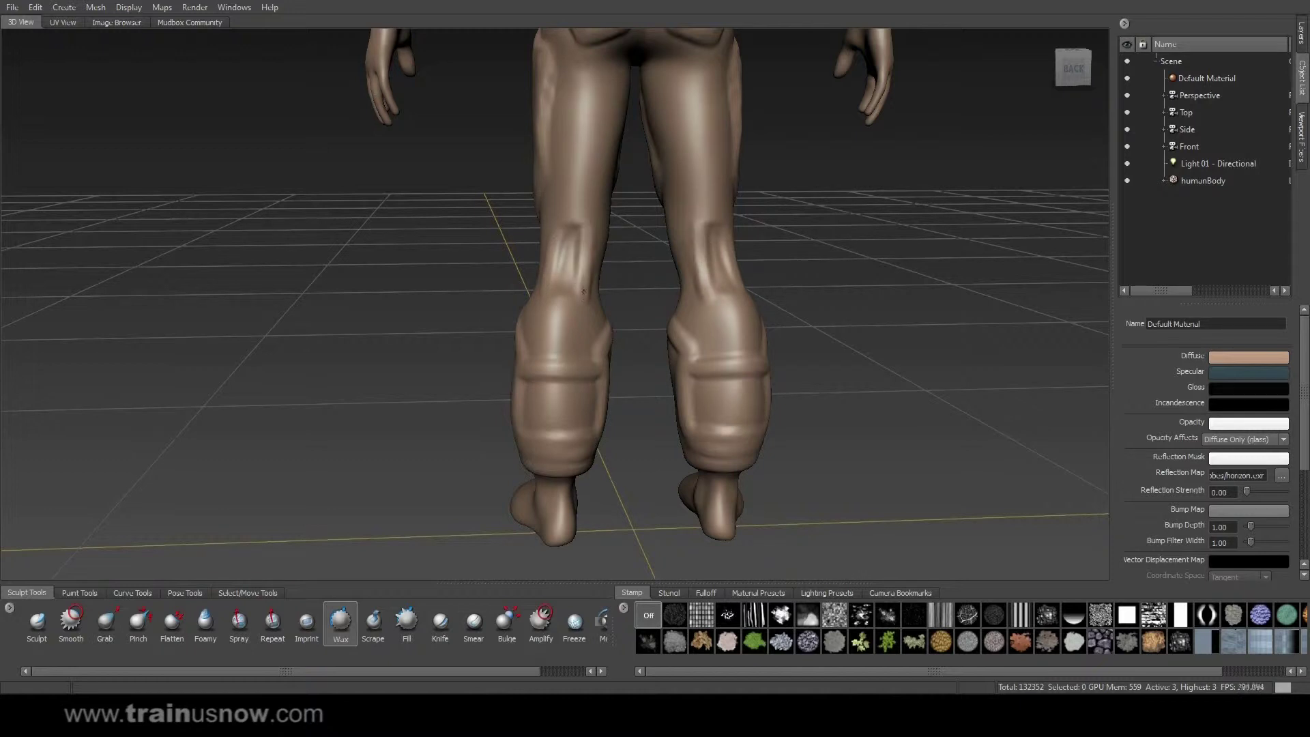
- Add a band above the back of each knee and round knobs at the top of the calves
left_click_drag(551, 214, 587, 199)
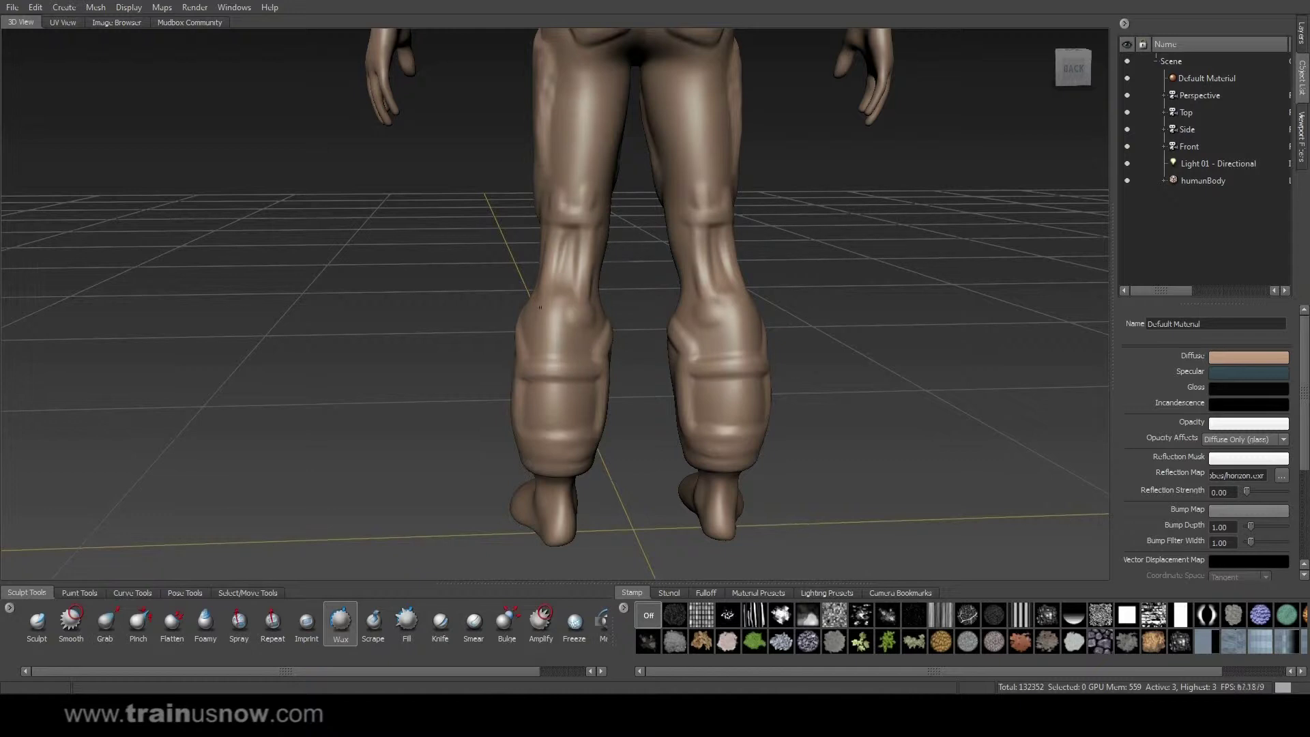
mouse_move(580, 319)
left_mouse_down("alt")
mouse_move(591, 331)
mouse_move(575, 318)
left_mouse_up("alt")
left_click_drag(569, 201, 558, 189)
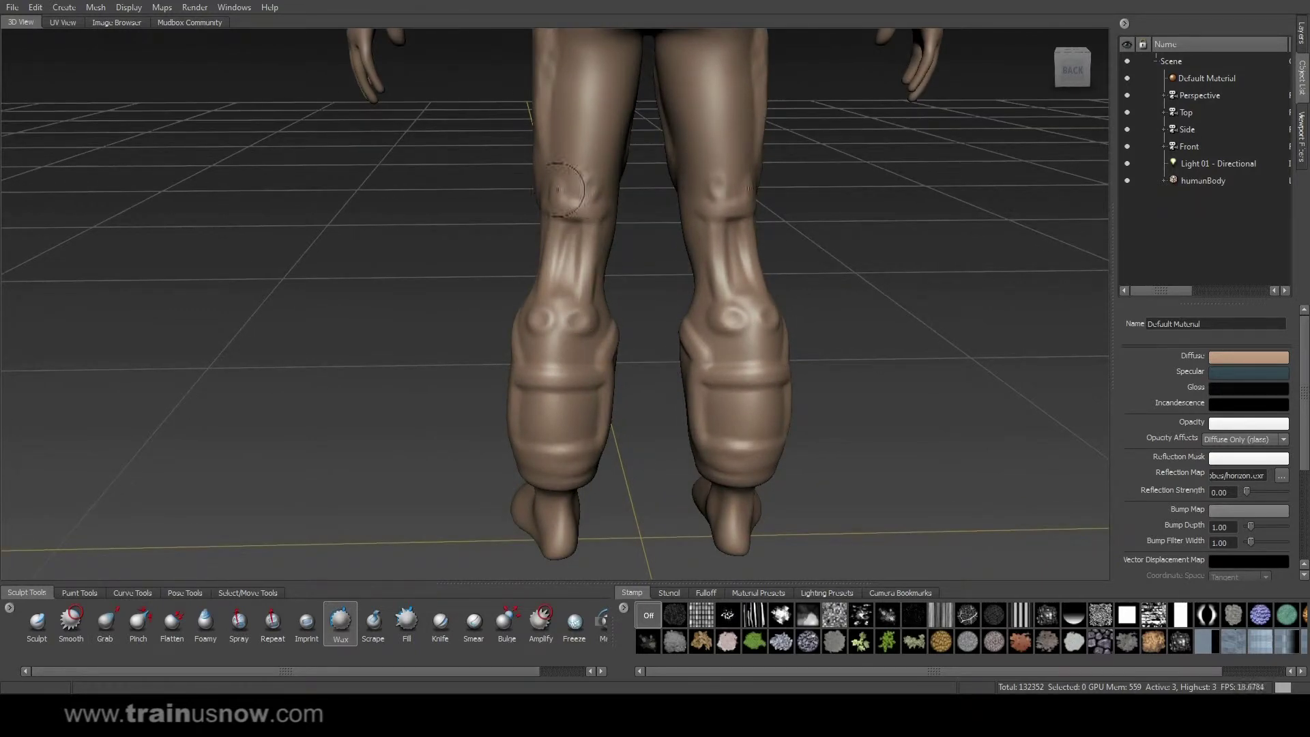
- Sculpt muscle folds on the backs of both thighs and ridges along their outer sides
middle_click_drag(614, 129, 614, 300, "alt")
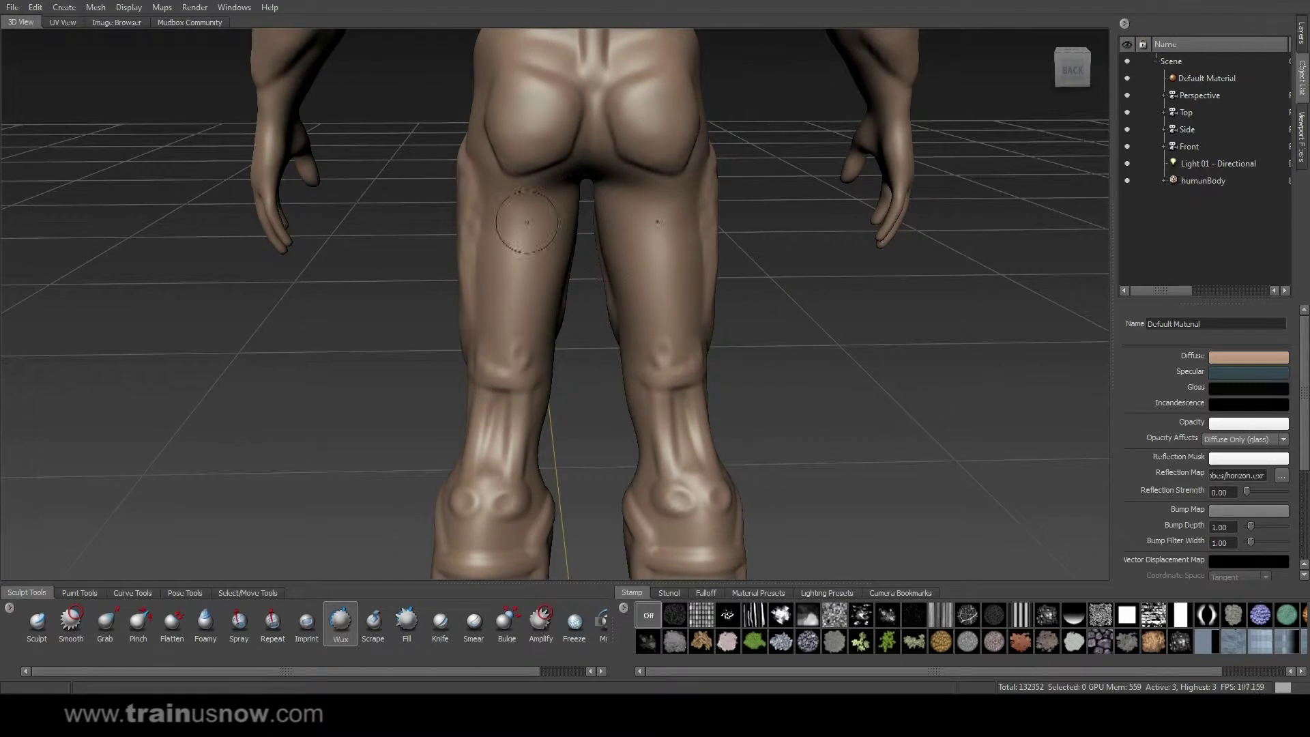
mouse_move(522, 205)
left_mouse_down()
mouse_move(510, 232)
mouse_move(526, 259)
mouse_move(543, 239)
mouse_move(520, 226)
left_mouse_up()
mouse_move(512, 289)
left_mouse_down()
mouse_move(517, 334)
mouse_move(535, 328)
mouse_move(539, 286)
mouse_move(580, 315)
mouse_move(696, 304)
left_mouse_up()
right_click_drag(695, 303, 675, 314, "alt")
left_click_drag(676, 314, 593, 273, "alt")
right_click_drag(594, 273, 546, 213, "alt")
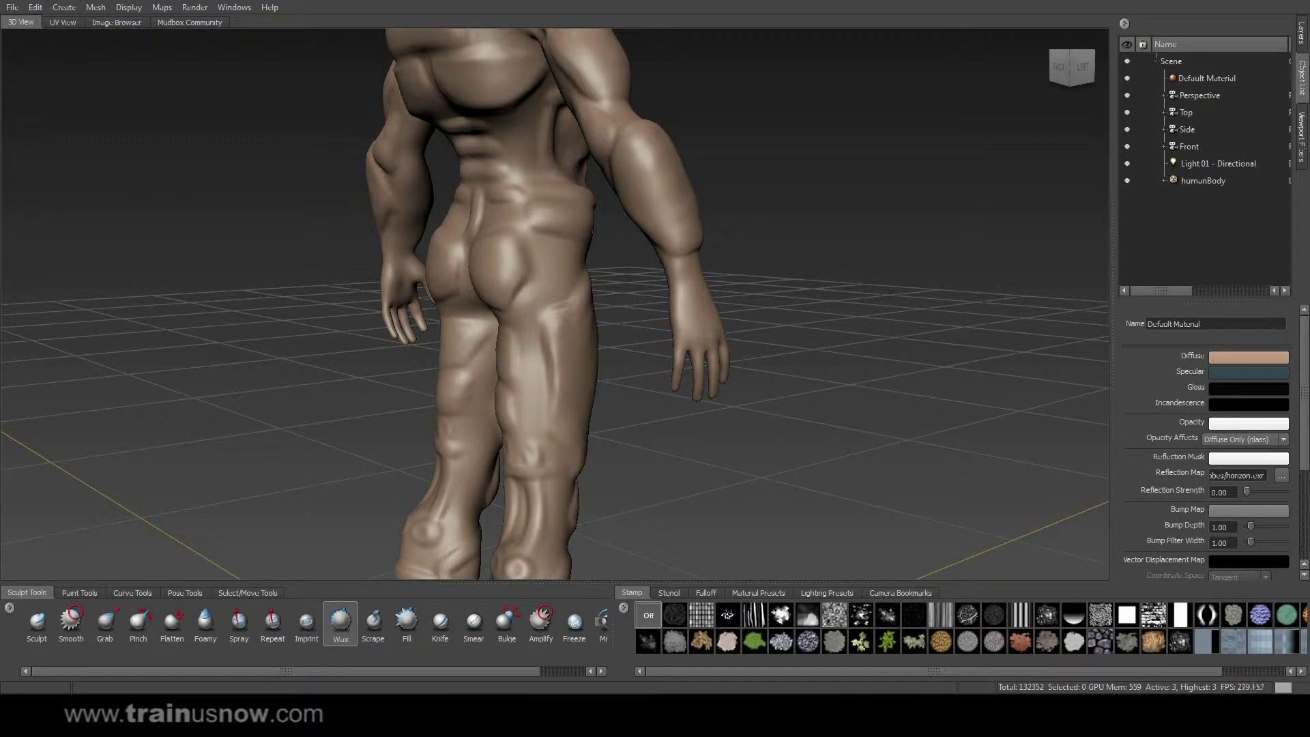
- Sculpt muscle folds around the forearms, elbows and upper arms, working from both front and back
mouse_move(689, 300)
left_mouse_down("alt")
mouse_move(600, 224)
mouse_move(580, 222)
mouse_move(582, 237)
mouse_move(601, 226)
mouse_move(607, 237)
mouse_move(545, 239)
left_mouse_up("alt")
mouse_move(665, 273)
left_mouse_down()
mouse_move(629, 273)
mouse_move(648, 300)
mouse_move(621, 278)
mouse_move(672, 266)
mouse_move(652, 251)
mouse_move(650, 201)
mouse_move(657, 225)
mouse_move(648, 214)
left_mouse_up()
mouse_move(641, 290)
left_mouse_down("alt")
mouse_move(682, 280)
mouse_move(636, 257)
mouse_move(653, 254)
mouse_move(570, 254)
mouse_move(600, 261)
left_mouse_up("alt")
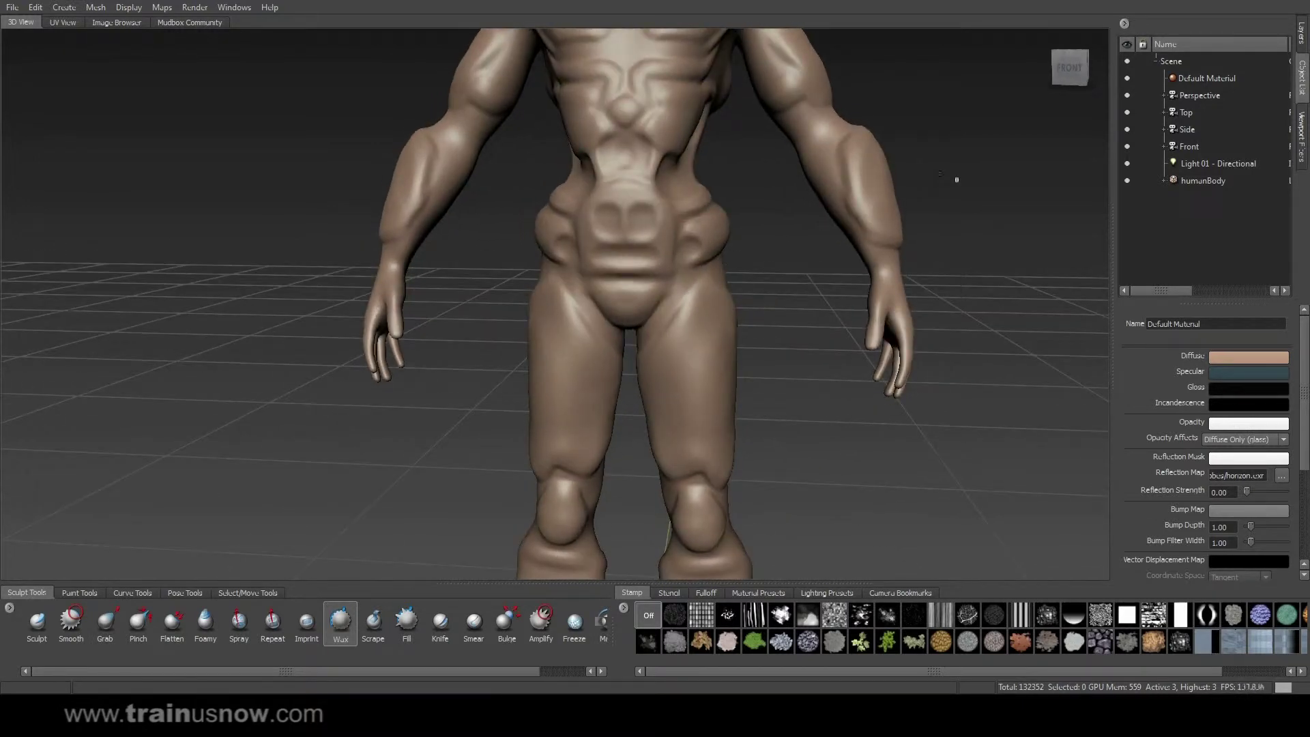
left_click_drag(956, 206, 800, 222, "alt")
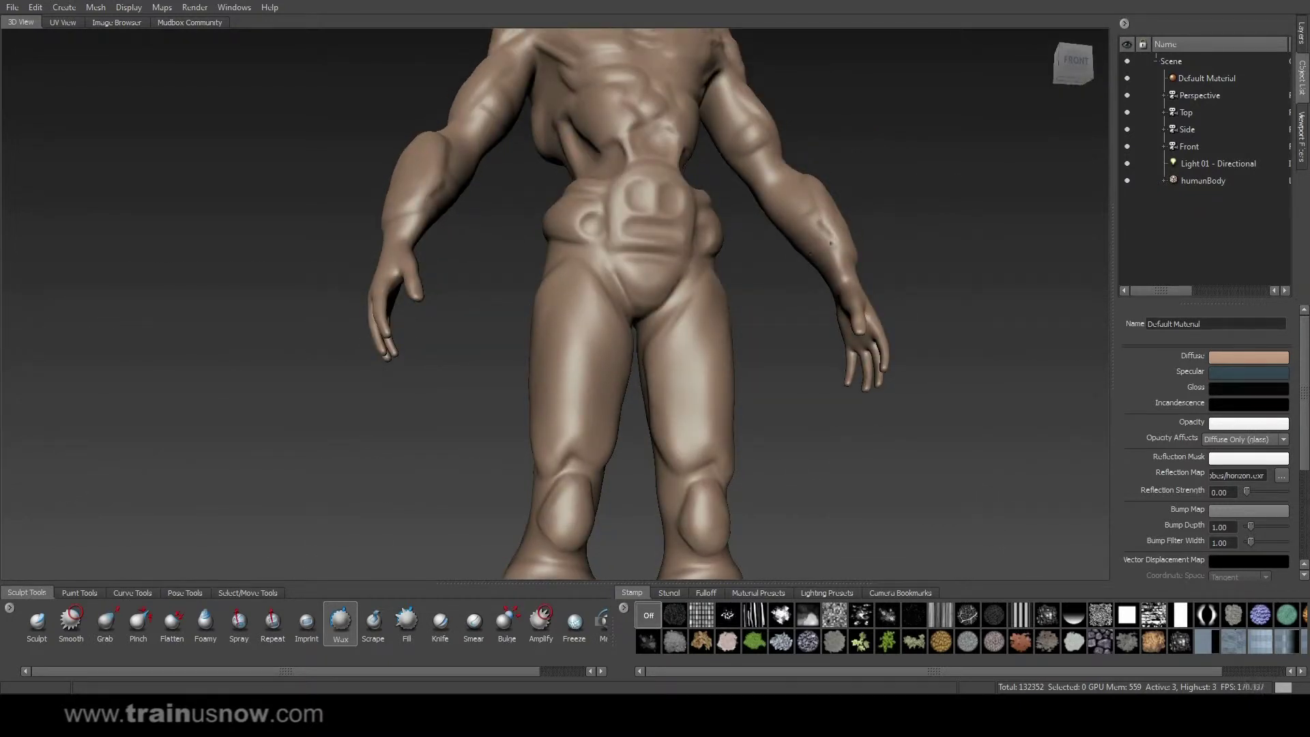
left_click_drag(813, 216, 561, 234, "alt")
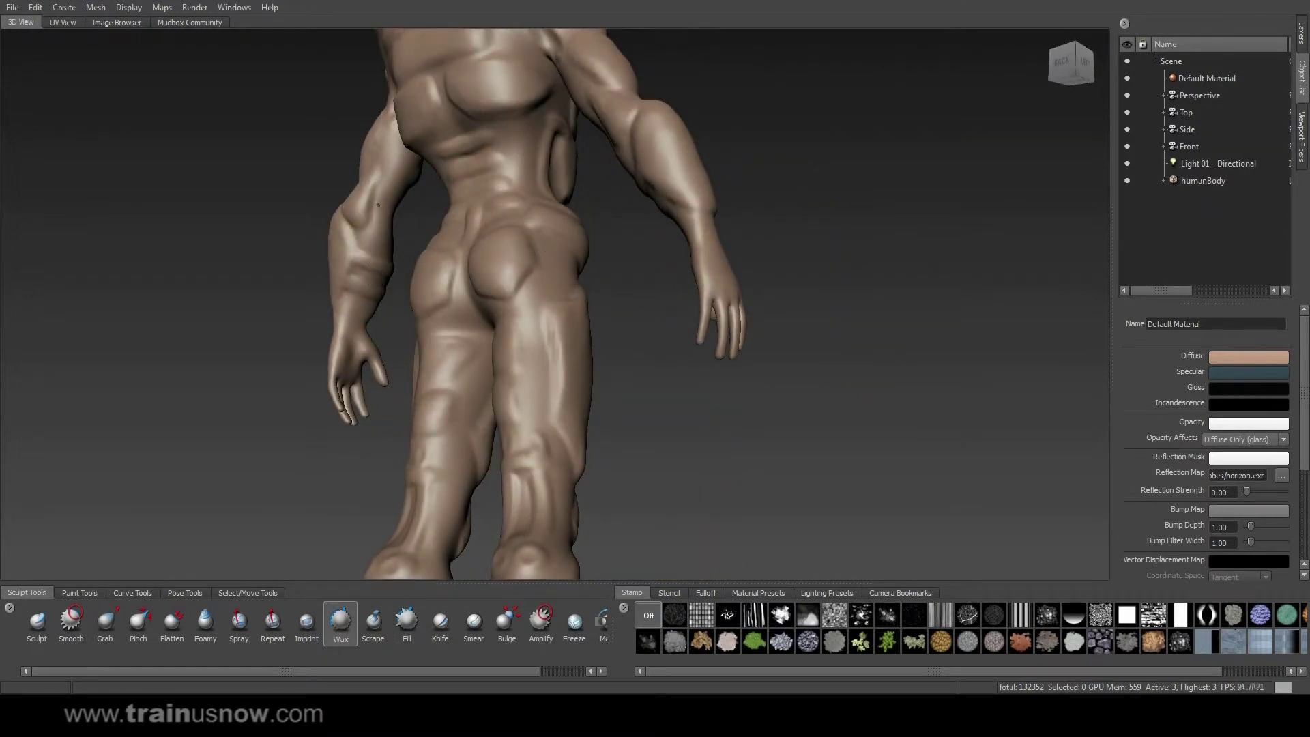
left_click_drag(370, 203, 856, 102, "alt")
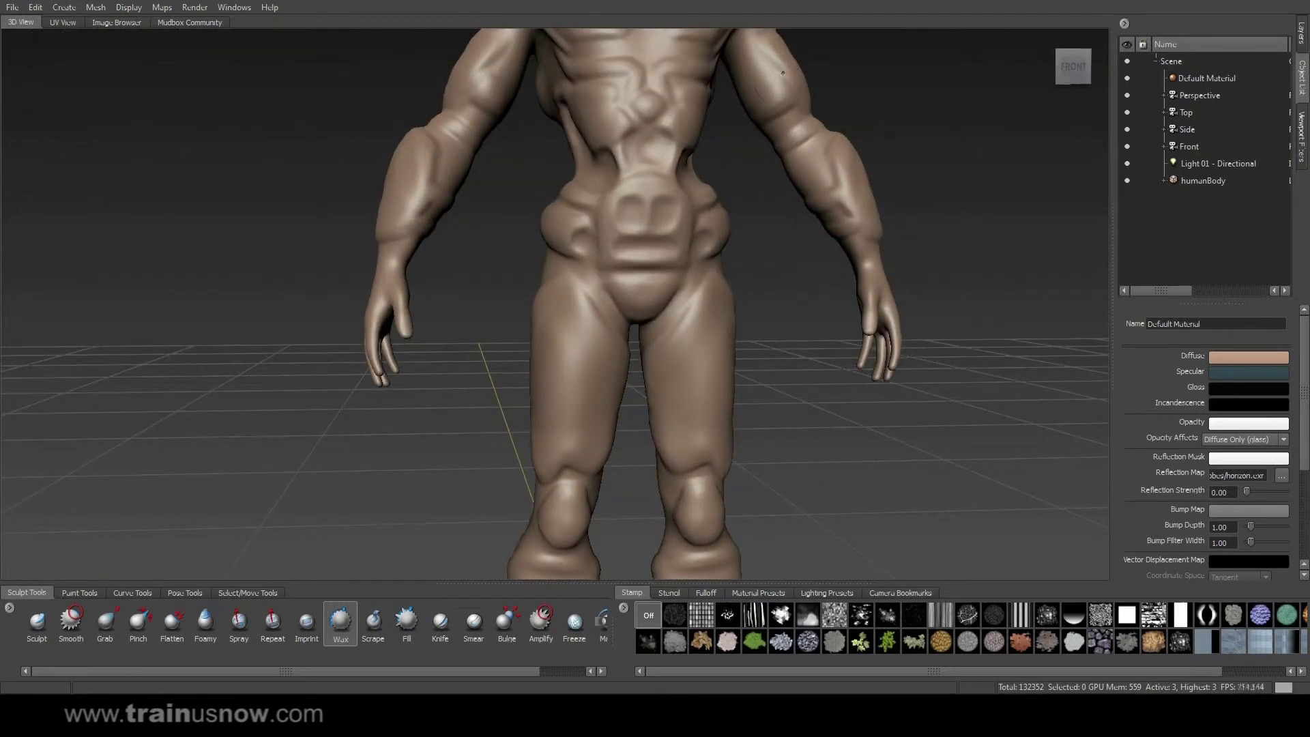
left_click_drag(785, 96, 386, 141, "alt")
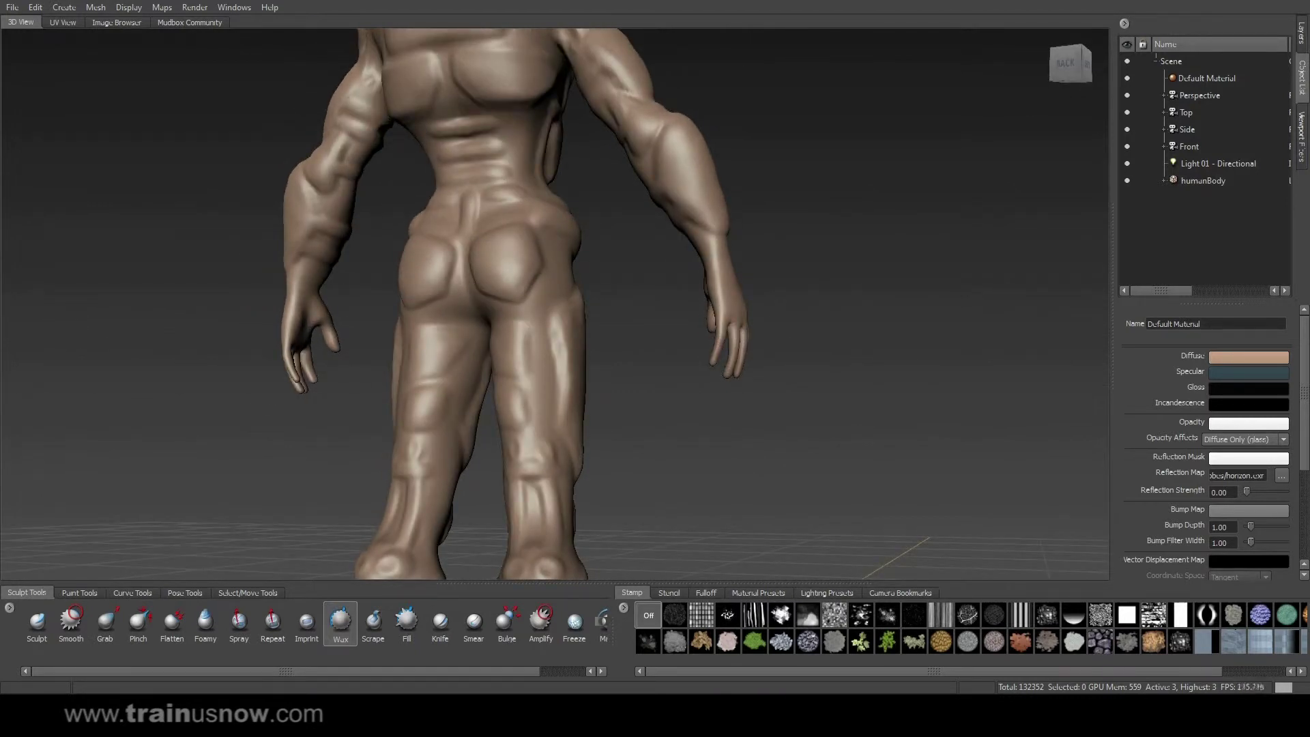
- Refine the chest forms and sculpt muscle ridges and hollows over both shoulders
left_click_drag(349, 112, 600, 205, "alt")
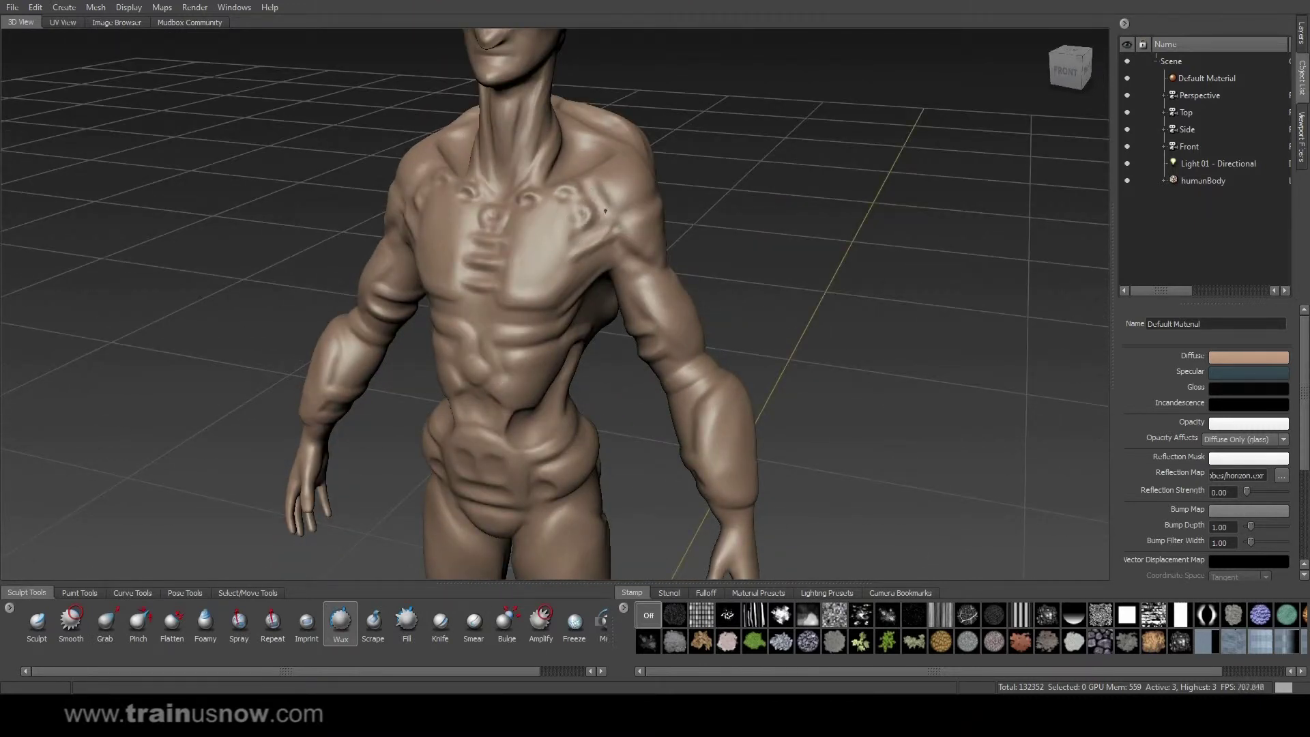
mouse_move(530, 315)
left_mouse_down()
mouse_move(489, 316)
mouse_move(526, 318)
left_mouse_up()
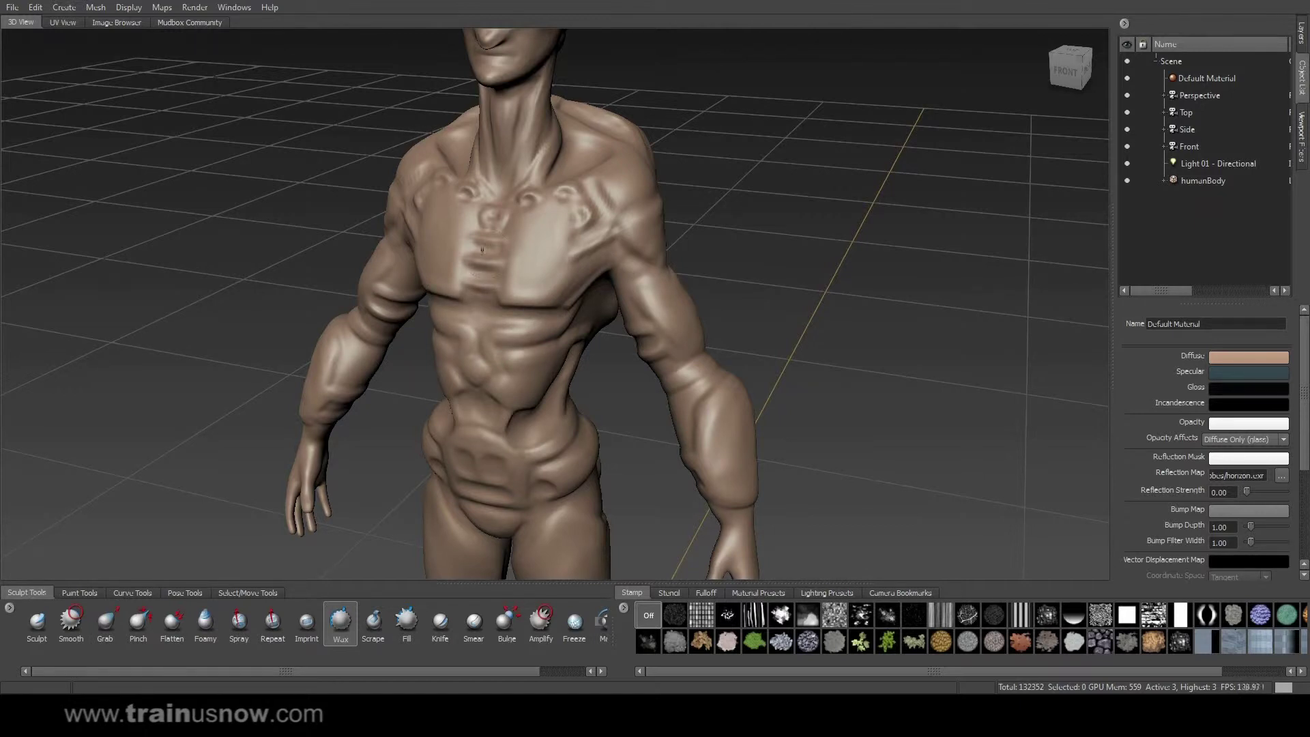
left_click_drag(479, 247, 570, 157, "alt")
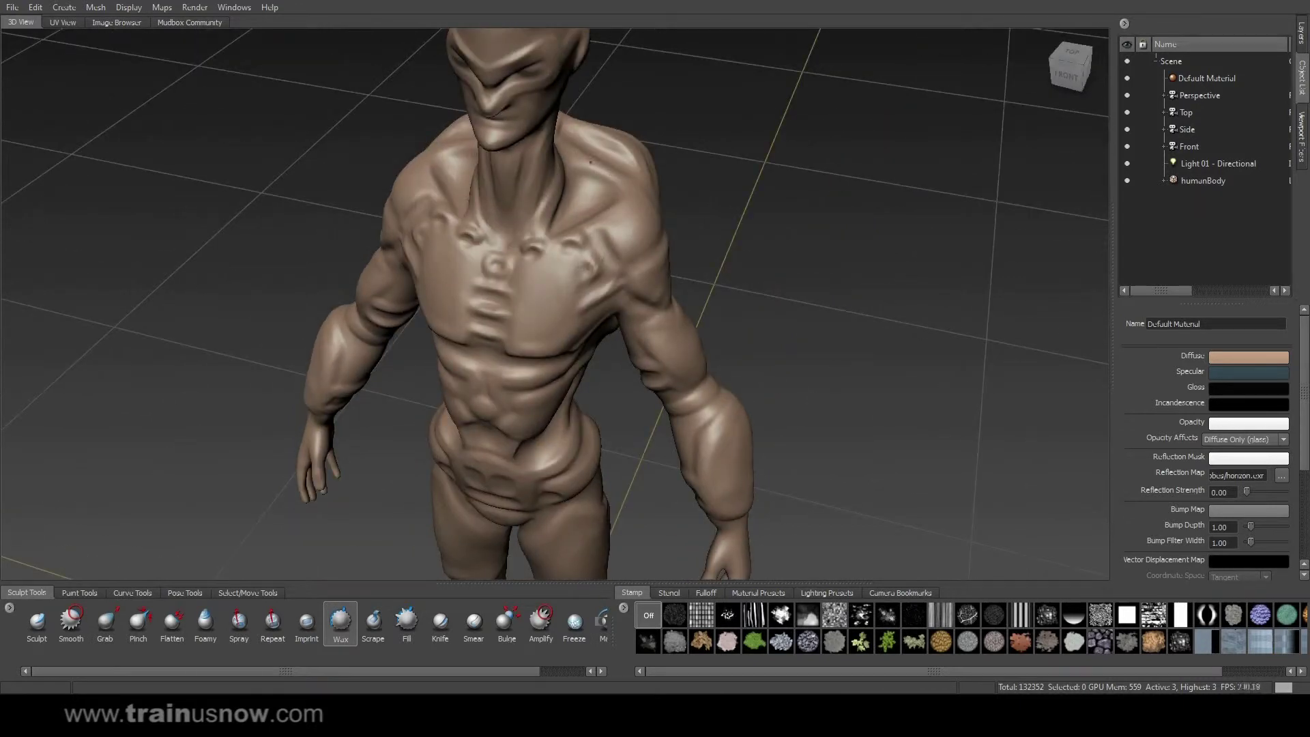
left_click_drag(633, 199, 569, 206, "alt")
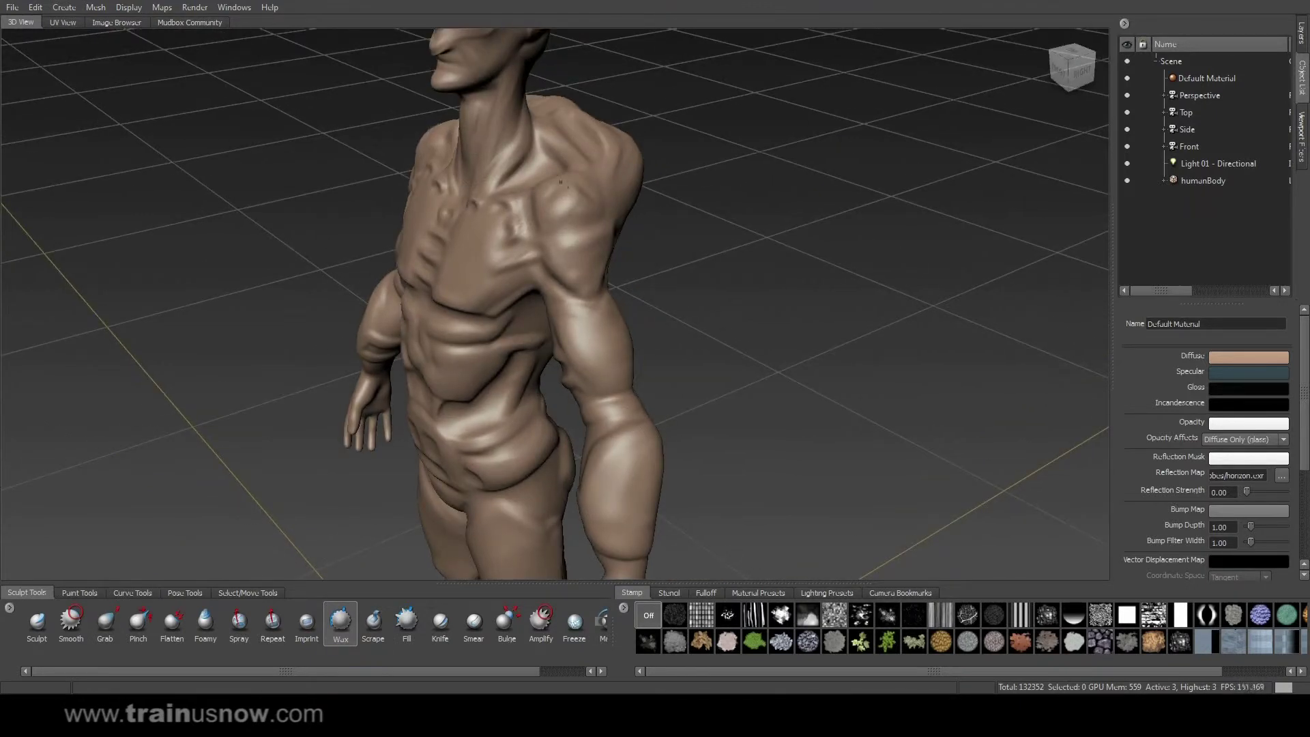
mouse_move(576, 197)
left_mouse_down()
mouse_move(571, 220)
mouse_move(501, 145)
mouse_move(543, 149)
left_mouse_up()
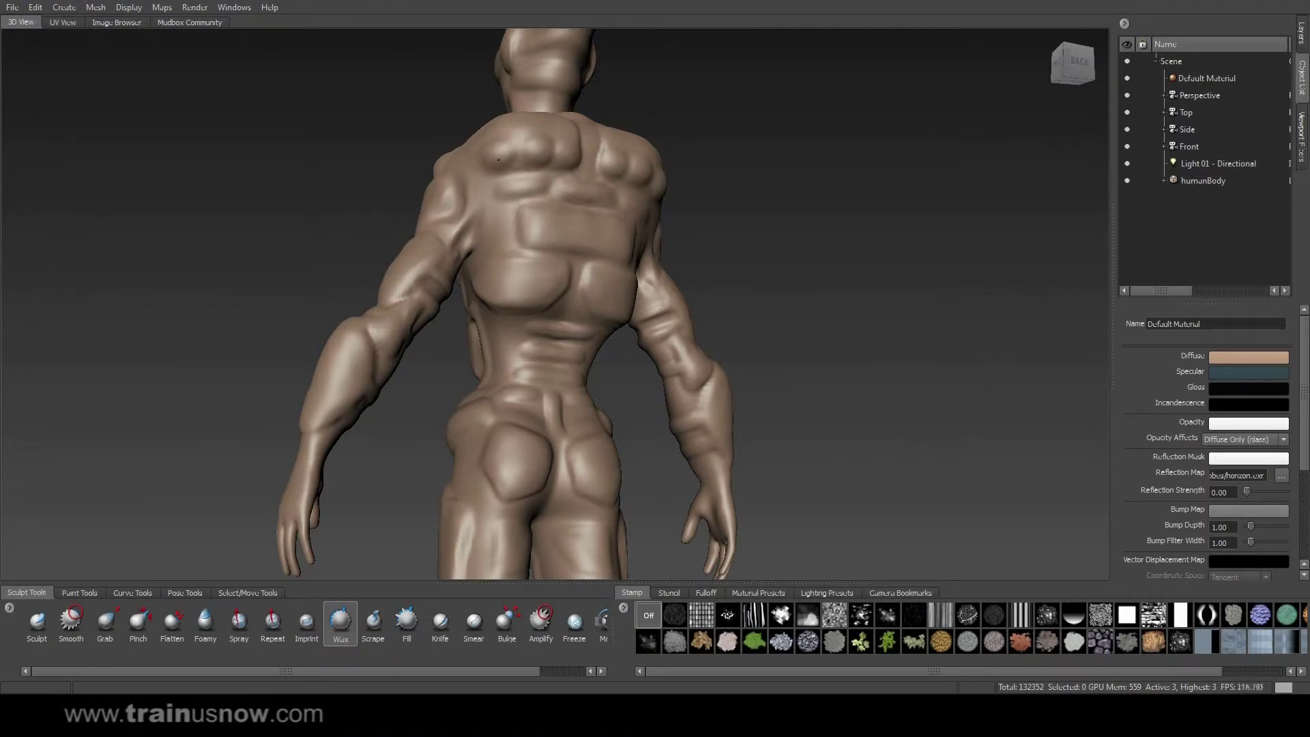
mouse_move(531, 149)
left_mouse_down("alt")
mouse_move(548, 170)
mouse_move(488, 196)
mouse_move(592, 212)
mouse_move(556, 207)
mouse_move(616, 241)
left_mouse_up("alt")
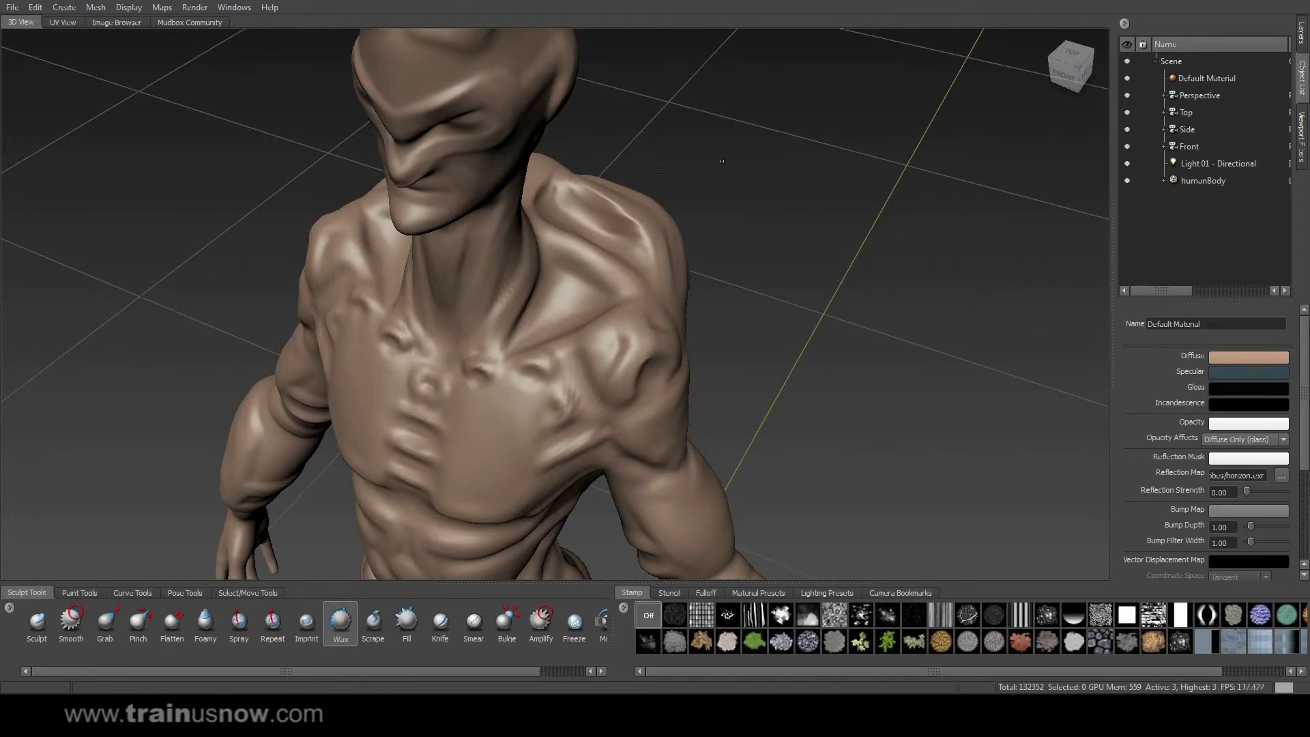
- Sculpt muscle folds over the shoulder blades and upper back, extending them onto the shoulder tops
left_click_drag(658, 171, 488, 211, "alt")
mouse_move(706, 176)
left_mouse_down("alt")
mouse_move(491, 225)
mouse_move(508, 181)
left_mouse_up("alt")
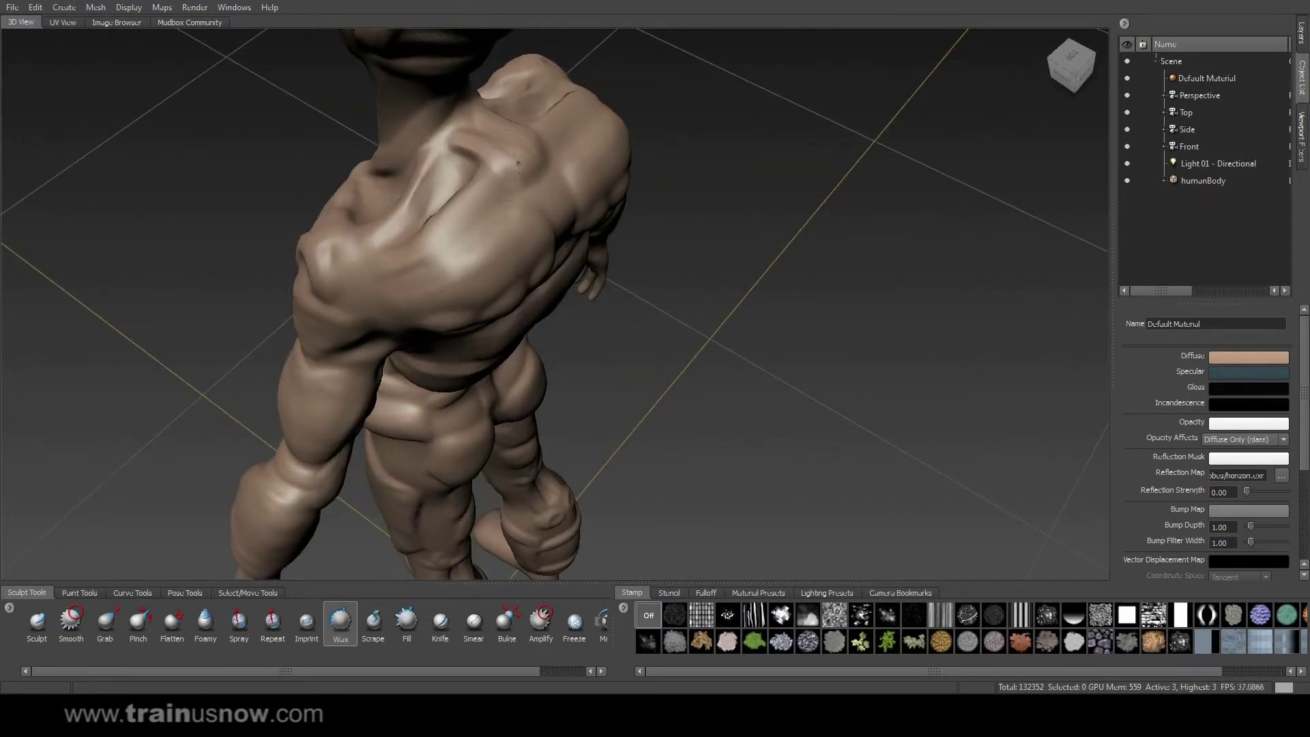
mouse_move(523, 177)
left_mouse_down()
mouse_move(541, 178)
mouse_move(549, 205)
mouse_move(549, 179)
mouse_move(687, 185)
mouse_move(500, 186)
left_mouse_up()
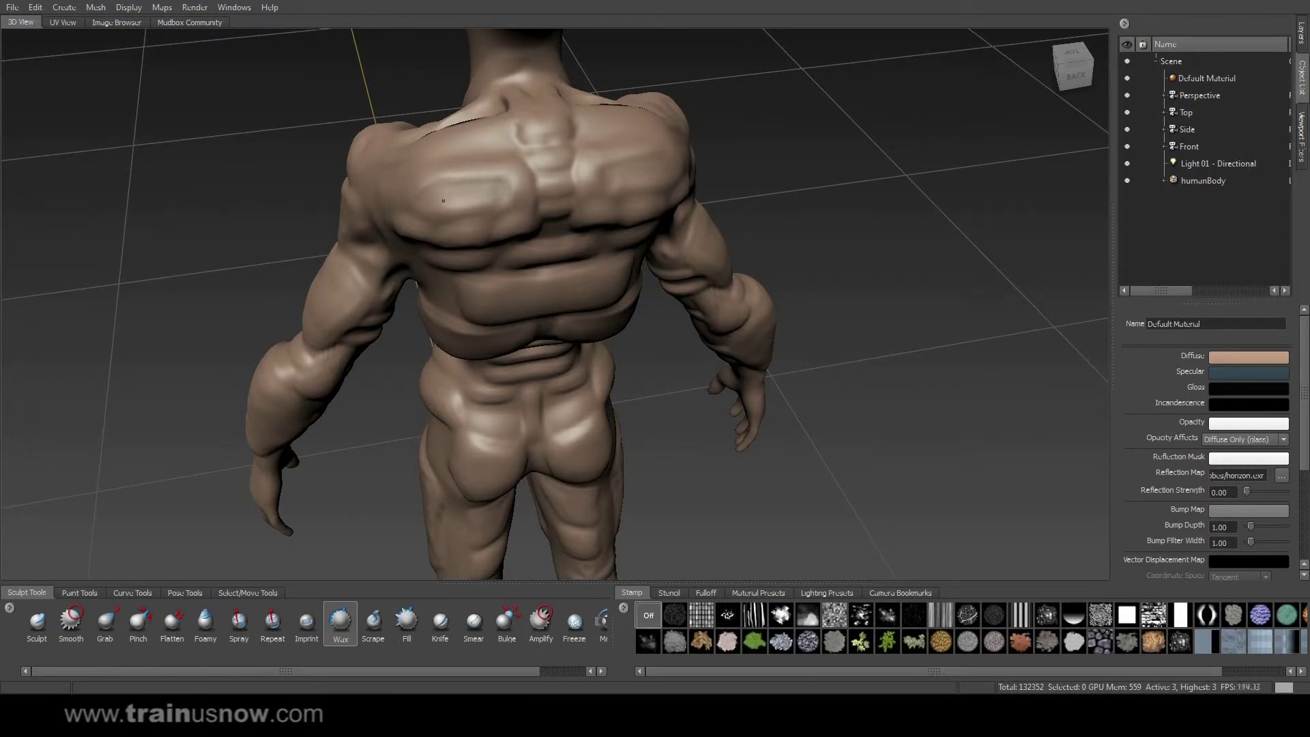
left_click_drag(749, 169, 643, 193, "alt")
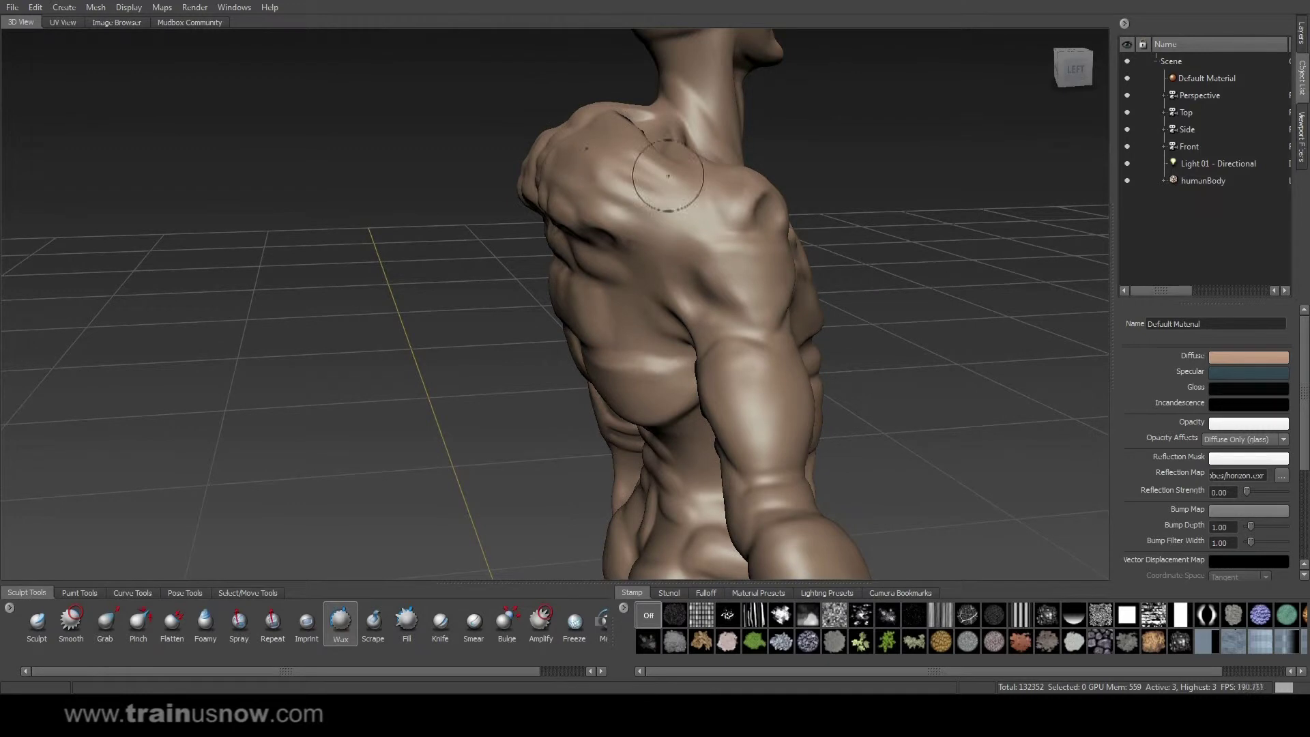
mouse_move(675, 191)
left_mouse_down()
mouse_move(656, 217)
mouse_move(689, 187)
left_mouse_up()
- Sculpt stacked rectangular ridges on the backs of both thighs and save the scene
left_click_drag(896, 190, 660, 341, "alt")
scroll(660, 401, "up", 3)
middle_click_drag(660, 401, 840, 263, "alt")
mouse_move(649, 244)
left_mouse_down()
mouse_move(680, 241)
mouse_move(640, 273)
mouse_move(680, 281)
left_mouse_up()
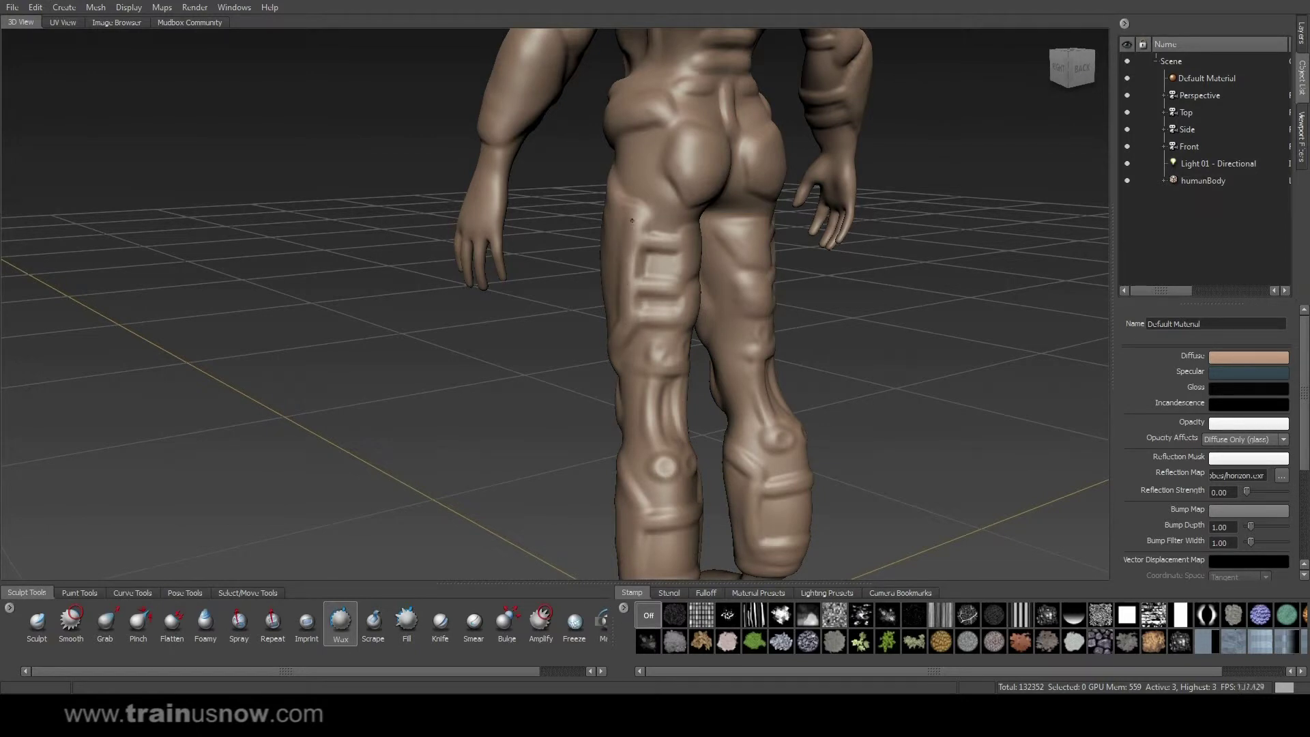
mouse_move(607, 257)
left_mouse_down("alt")
mouse_move(642, 256)
mouse_move(596, 255)
mouse_move(586, 229)
left_mouse_up("alt")
key("ctrl+s")
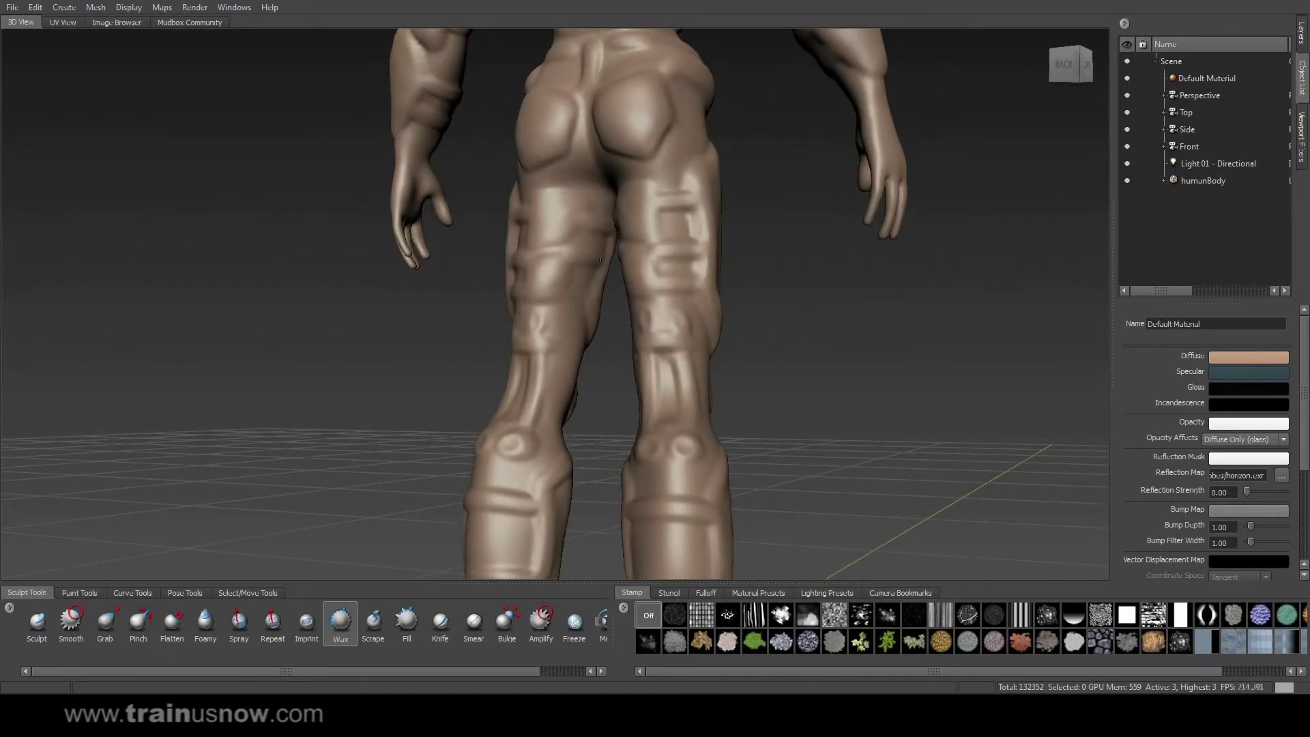
mouse_move(559, 286)
left_mouse_down("alt")
mouse_move(580, 309)
mouse_move(548, 453)
left_mouse_up("alt")
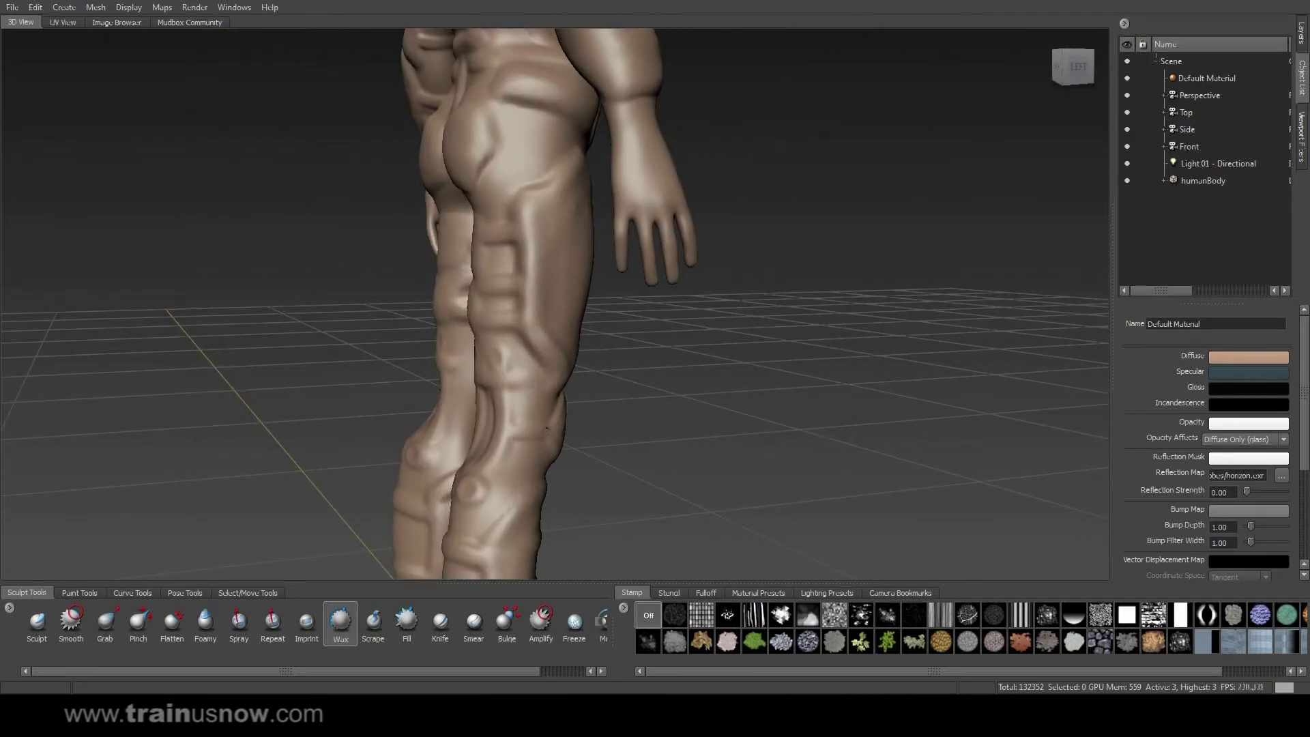
left_click_drag(620, 430, 733, 408, "alt")
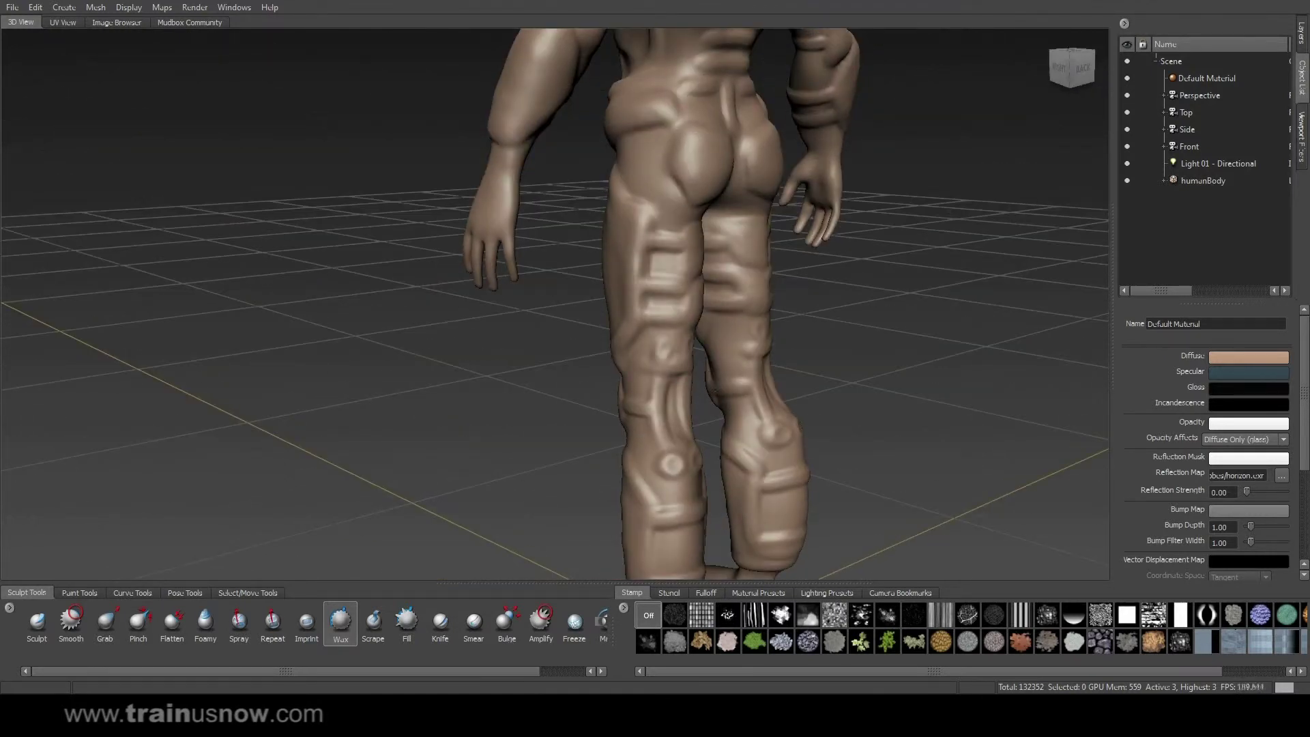
- Sculpt raised bands across the tops and toes of both feet and build up rounded ankle bumps
mouse_move(732, 380)
left_mouse_down("alt")
mouse_move(714, 382)
mouse_move(770, 337)
mouse_move(743, 401)
mouse_move(792, 435)
mouse_move(657, 280)
mouse_move(609, 281)
left_mouse_up("alt")
mouse_move(641, 325)
left_mouse_down()
mouse_move(588, 324)
mouse_move(585, 304)
left_mouse_up()
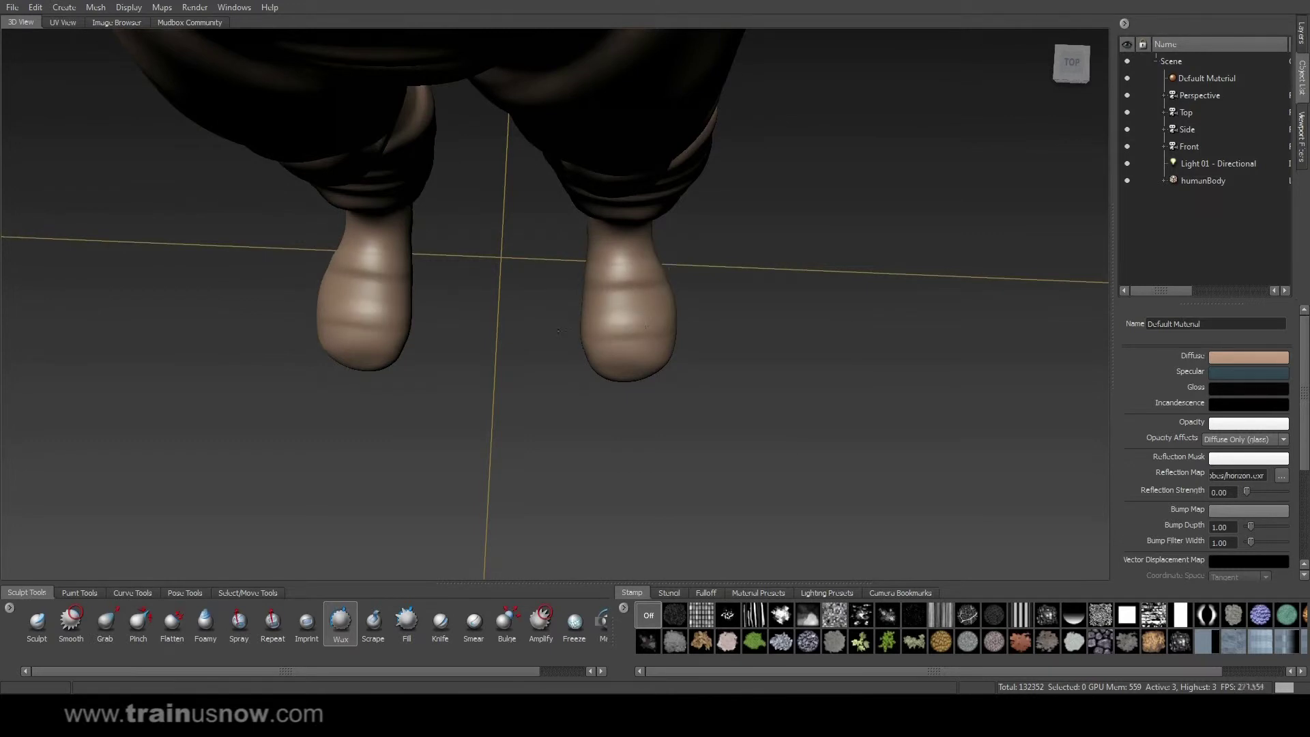
left_click_drag(626, 355, 628, 249, "alt")
mouse_move(622, 469)
left_mouse_down()
mouse_move(650, 482)
mouse_move(614, 486)
mouse_move(651, 492)
mouse_move(599, 496)
left_mouse_up()
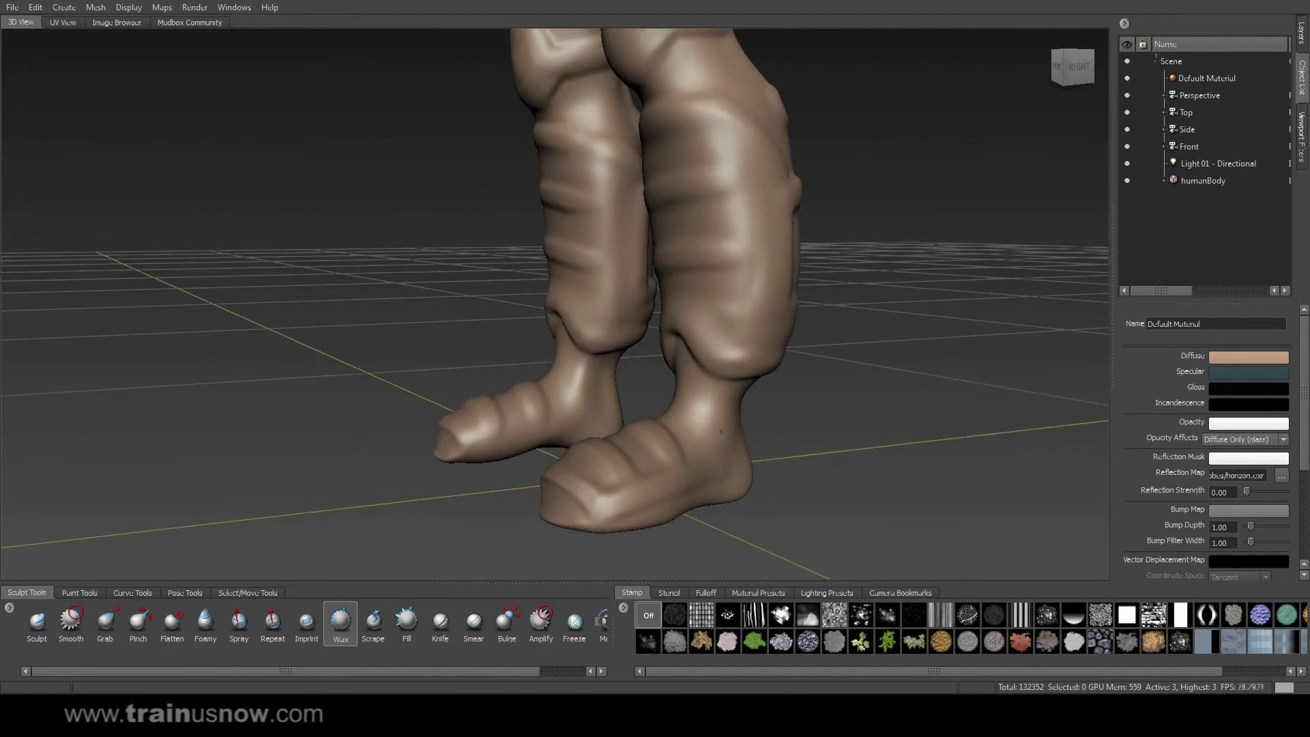
left_click_drag(717, 428, 675, 436, "alt")
mouse_move(665, 481)
left_mouse_down()
mouse_move(680, 465)
mouse_move(590, 505)
mouse_move(751, 478)
mouse_move(788, 498)
left_mouse_up()
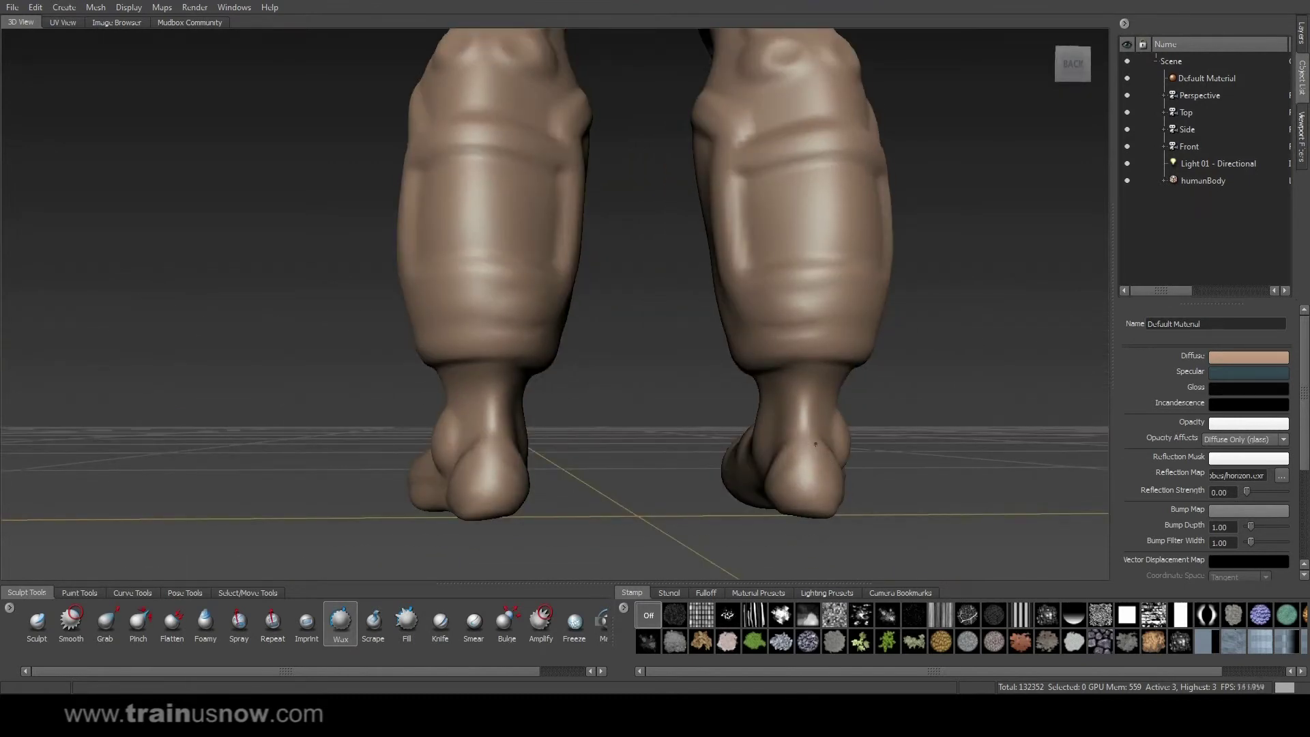
- Sculpt raised ridges along the outer sides and around the heels of both feet with the Wax tool
mouse_move(783, 393)
left_mouse_down()
mouse_move(805, 409)
mouse_move(910, 402)
left_mouse_up()
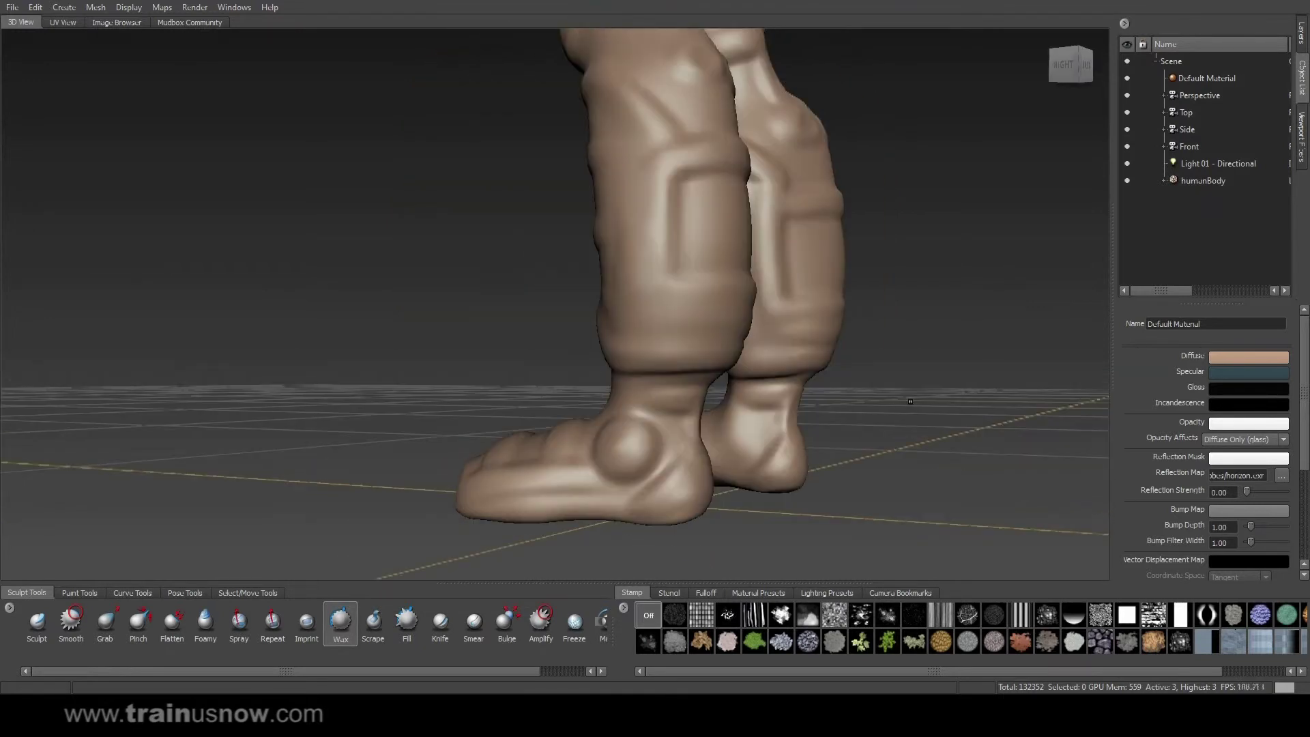
mouse_move(638, 400)
left_mouse_down()
mouse_move(641, 413)
mouse_move(652, 402)
mouse_move(469, 401)
mouse_move(461, 412)
left_mouse_up()
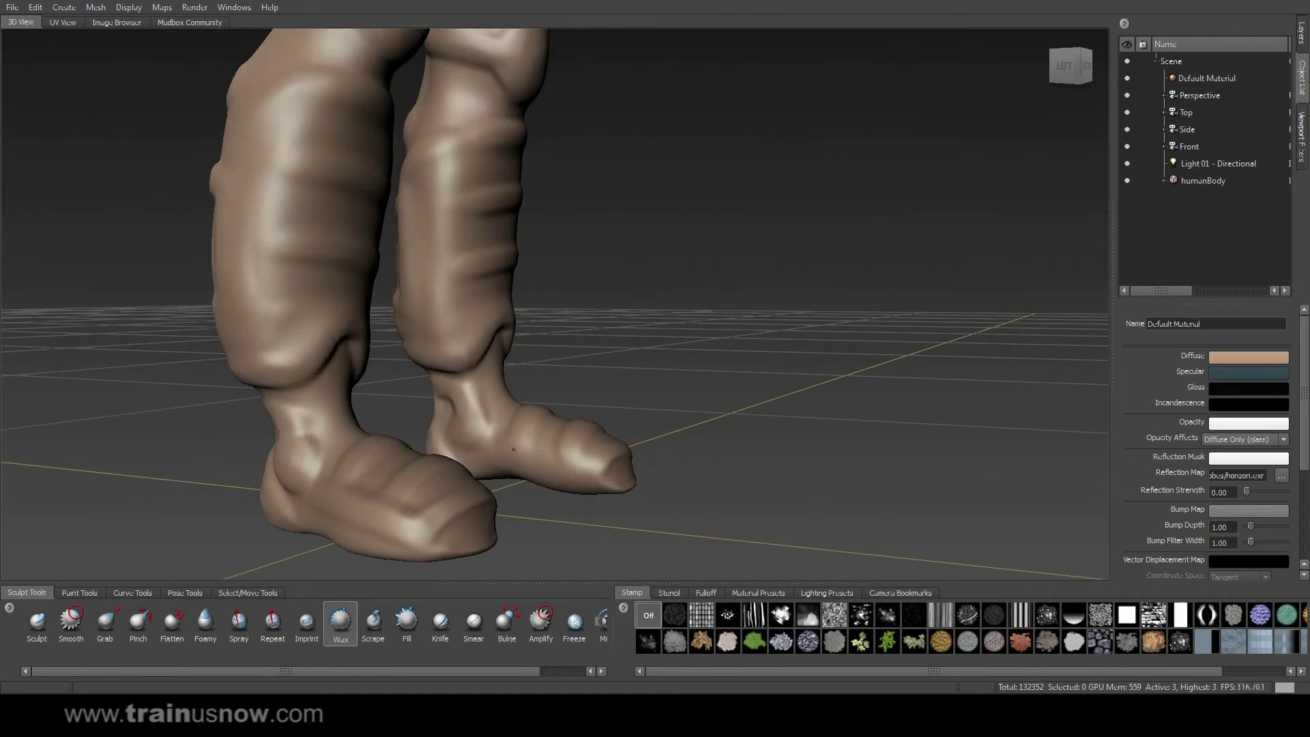
mouse_move(558, 461)
left_mouse_down("alt")
mouse_move(683, 471)
mouse_move(576, 488)
mouse_move(580, 450)
mouse_move(573, 477)
left_mouse_up("alt")
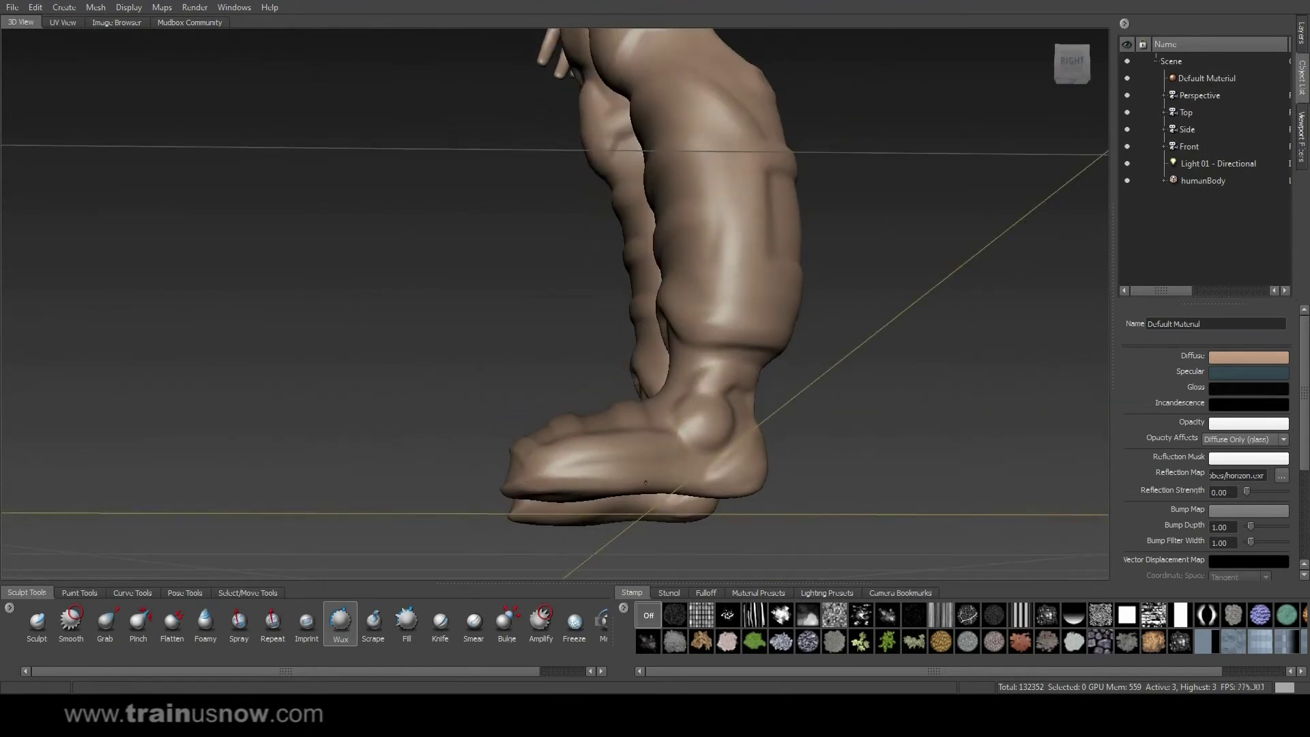
left_click_drag(723, 488, 771, 484)
mouse_move(532, 474)
left_mouse_down("alt")
mouse_move(603, 510)
mouse_move(575, 532)
mouse_move(740, 519)
left_mouse_up("alt")
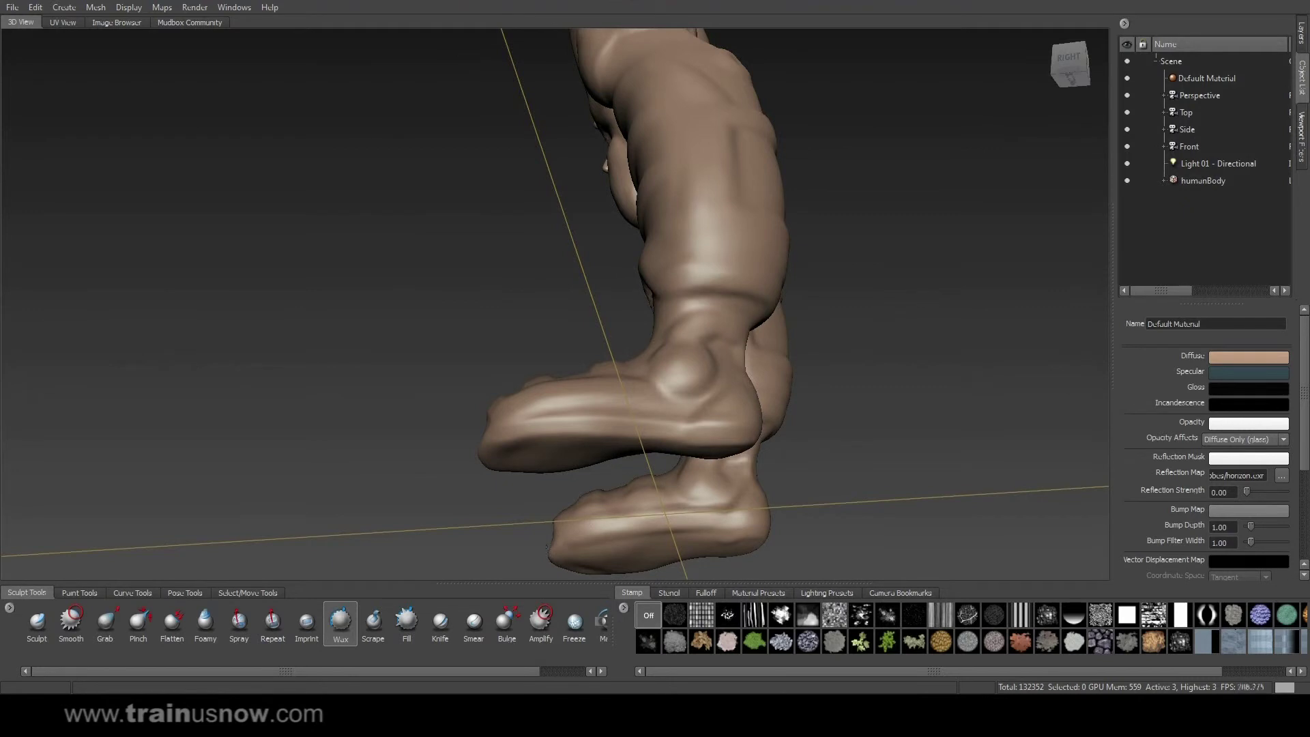
- Flatten the soles of both feet across the ball, outer edge and heel with the Flatten tool
left_click_drag(547, 547, 614, 203, "alt")
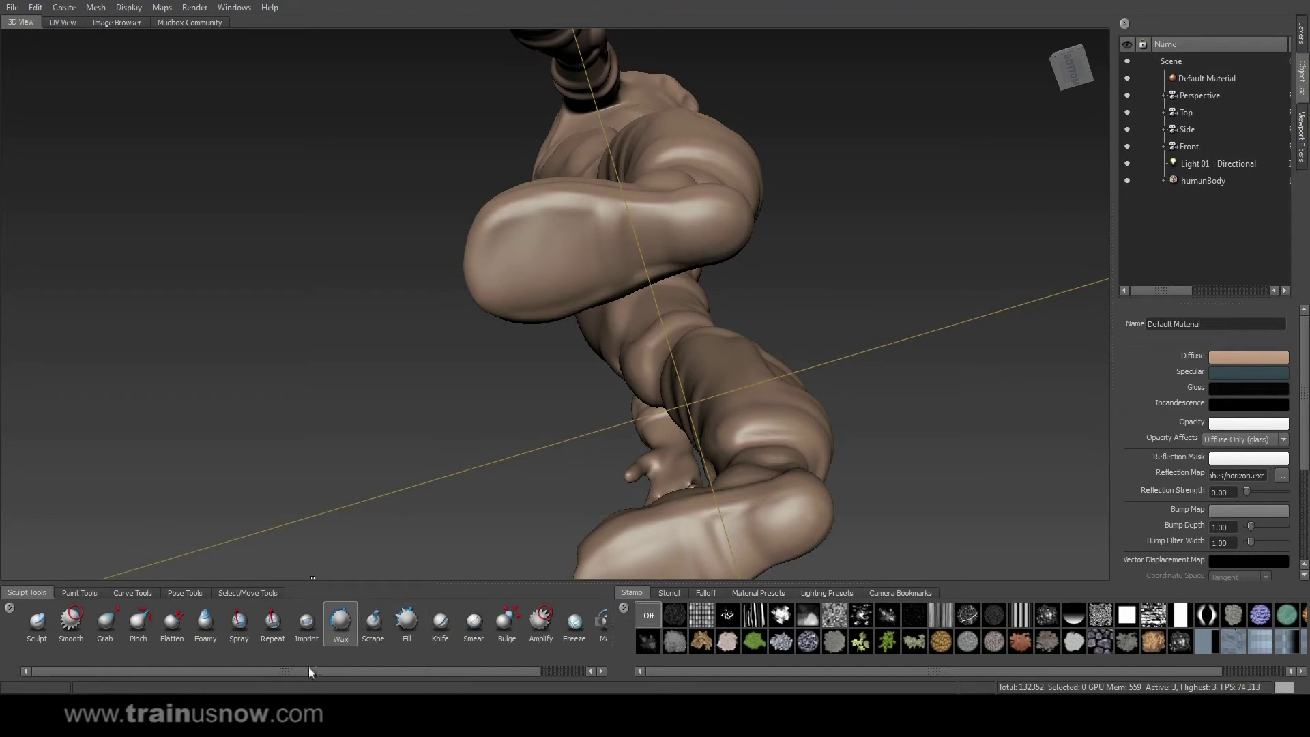
left_click(172, 621)
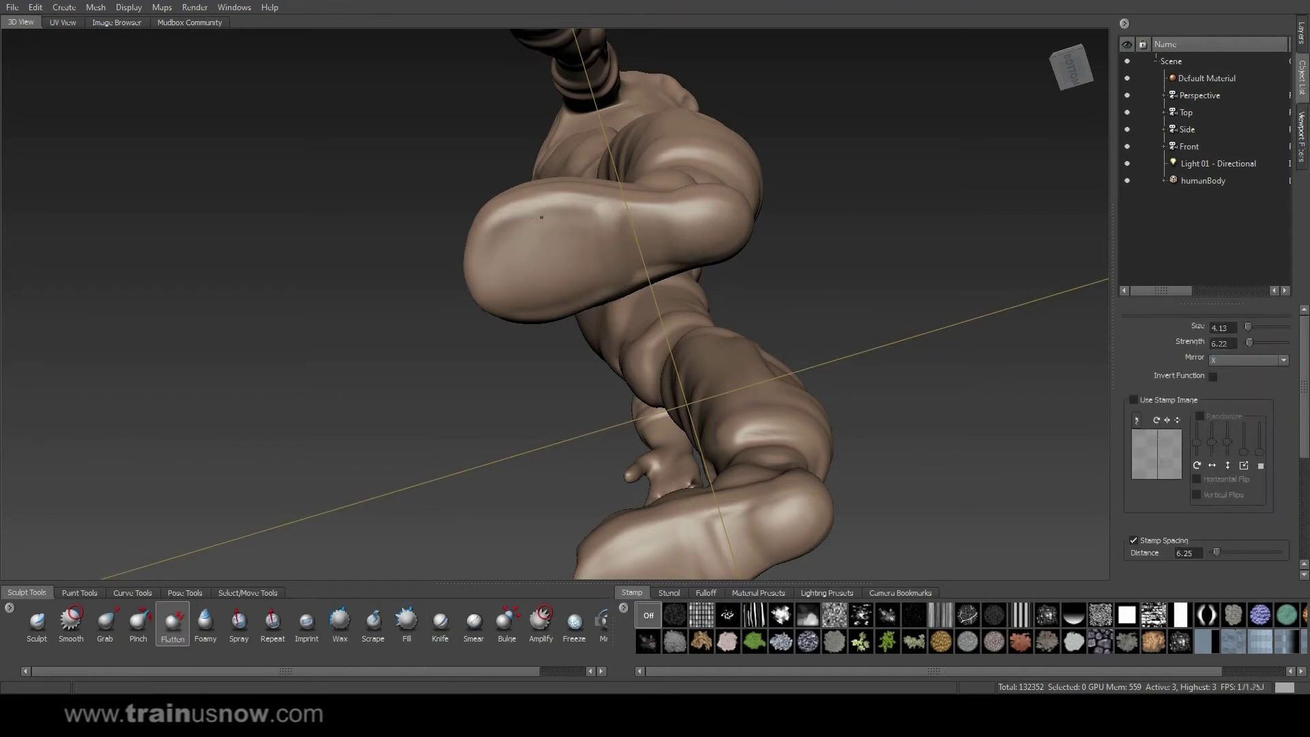
left_click_drag(541, 217, 549, 219)
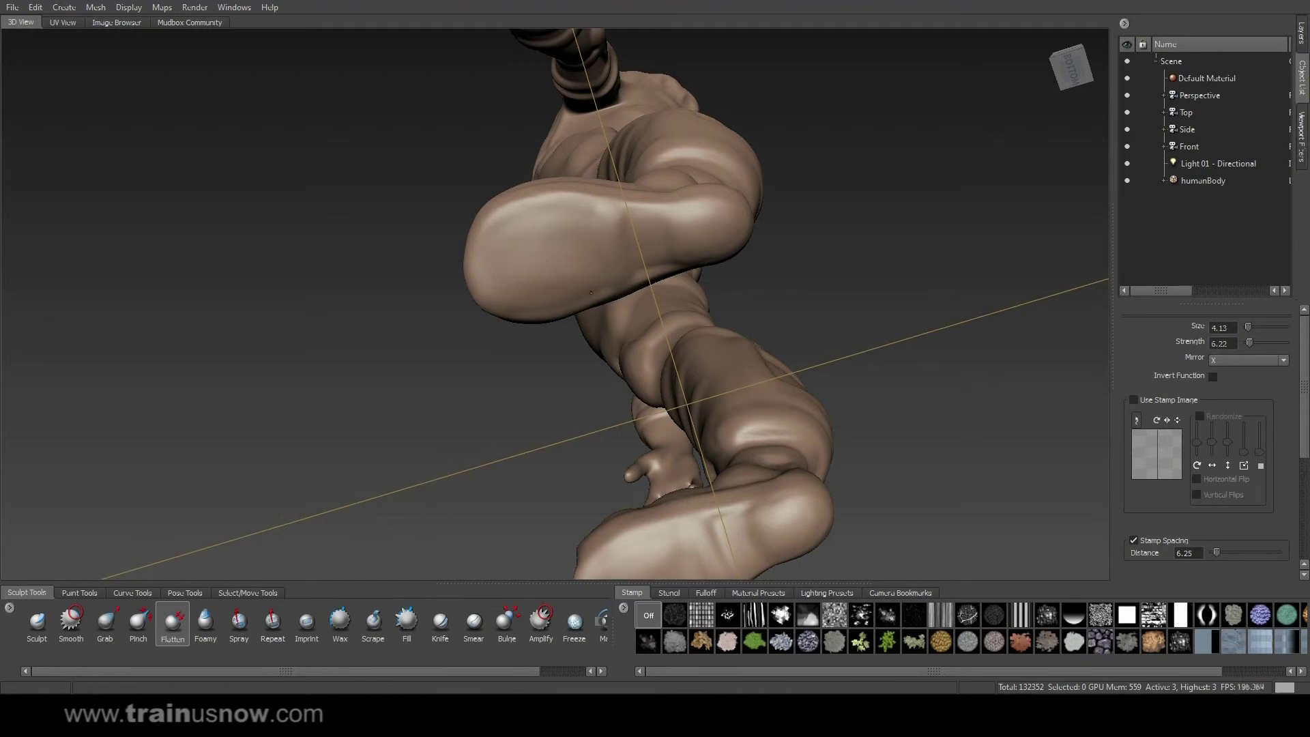
left_click_drag(586, 217, 532, 211)
left_click_drag(487, 306, 538, 315)
mouse_move(692, 229)
left_mouse_down()
mouse_move(720, 215)
mouse_move(701, 220)
left_mouse_up()
- Build up the front of both ankles, from the instep to the calf cuff, with the Wax tool
left_click_drag(817, 290, 907, 374, "alt")
right_click_drag(906, 374, 733, 300, "alt")
middle_click_drag(734, 300, 863, 341, "alt")
left_click_drag(863, 341, 842, 336, "alt")
right_click_drag(842, 336, 933, 383, "alt")
middle_click_drag(933, 383, 736, 301, "alt")
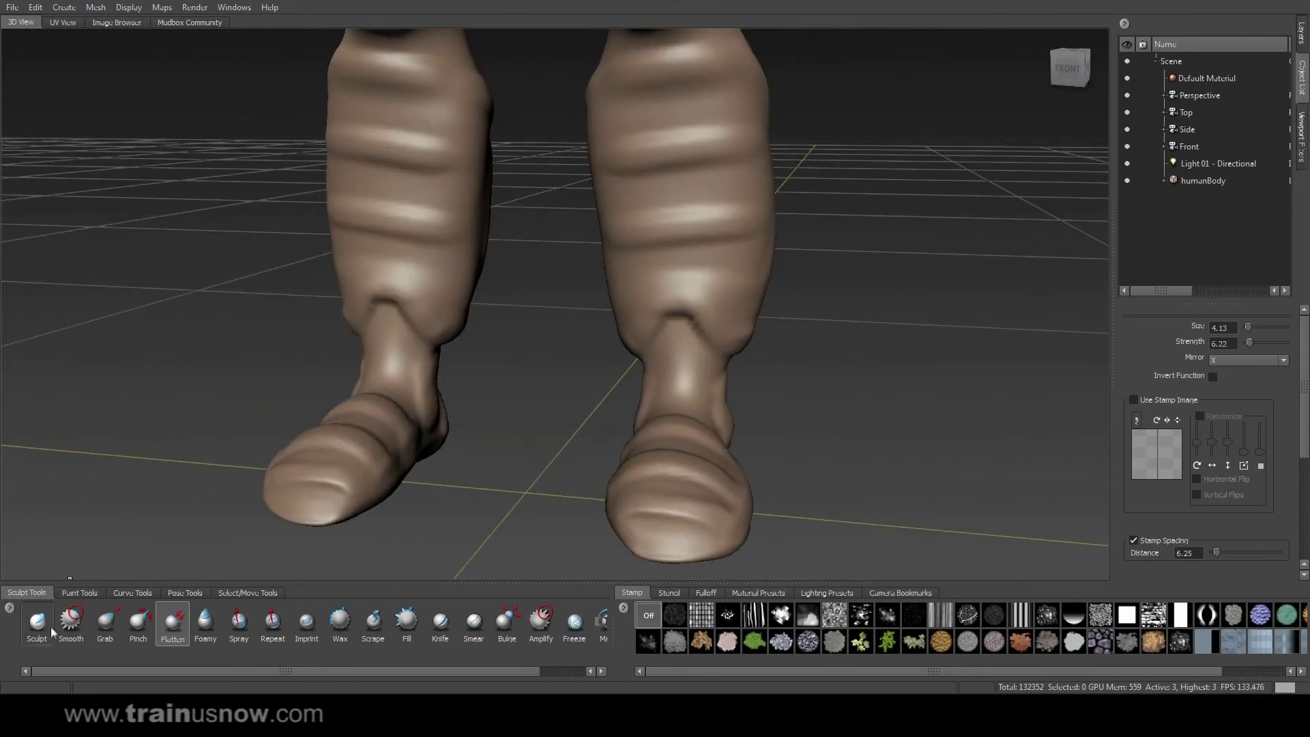
left_click(339, 622)
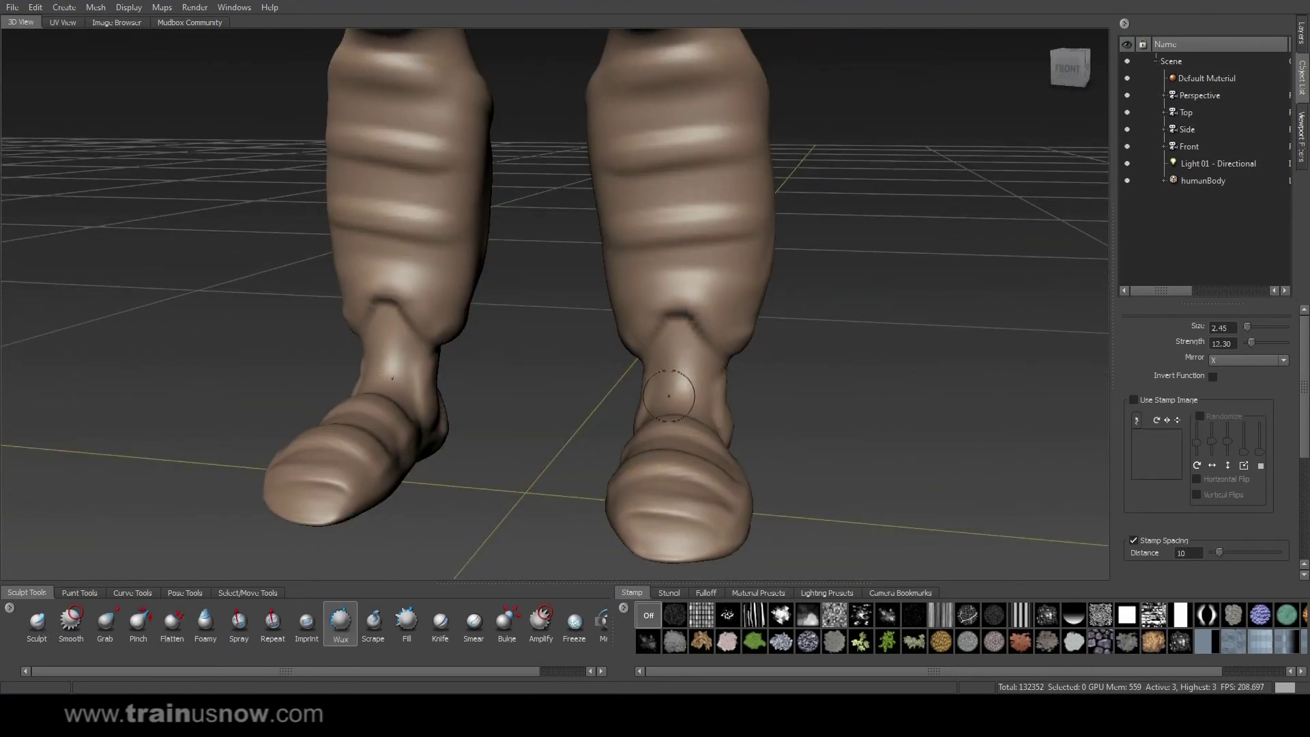
mouse_move(713, 401)
left_mouse_down()
mouse_move(683, 403)
mouse_move(693, 346)
mouse_move(672, 341)
left_mouse_up()
- Sculpt a raised rim around the lower cuffs of both calves, just above the ankles
mouse_move(907, 348)
left_mouse_down("alt")
mouse_move(743, 317)
mouse_move(856, 378)
mouse_move(613, 327)
mouse_move(619, 339)
mouse_move(670, 305)
mouse_move(680, 328)
left_mouse_up("alt")
mouse_move(819, 369)
left_mouse_down("alt")
mouse_move(695, 317)
mouse_move(743, 357)
left_mouse_up("alt")
mouse_move(764, 358)
left_mouse_down("alt")
mouse_move(638, 331)
mouse_move(726, 348)
left_mouse_up("alt")
left_click_drag(846, 354, 672, 363, "alt")
left_click_drag(779, 355, 807, 358)
mouse_move(702, 358)
left_mouse_down("alt")
mouse_move(800, 350)
mouse_move(721, 358)
left_mouse_up("alt")
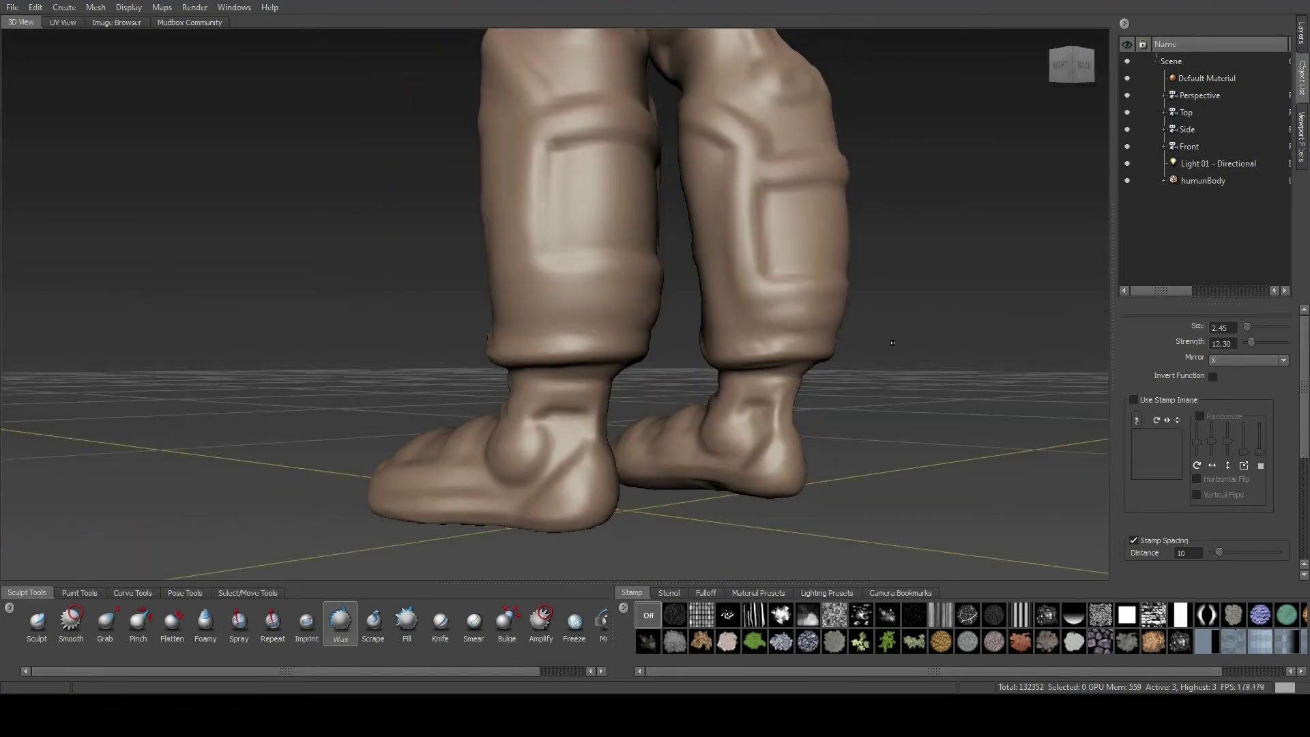
- Sculpt rounded bumps at the ends of the upper and lower calf bands on the outer side of both legs
left_click_drag(892, 342, 880, 396, "alt")
mouse_move(779, 297)
left_mouse_down()
mouse_move(749, 320)
mouse_move(765, 298)
left_mouse_up()
mouse_move(768, 170)
left_mouse_down()
mouse_move(709, 185)
mouse_move(819, 208)
left_mouse_up()
mouse_move(607, 212)
left_mouse_down()
mouse_move(596, 229)
mouse_move(626, 228)
mouse_move(607, 215)
mouse_move(620, 230)
left_mouse_up()
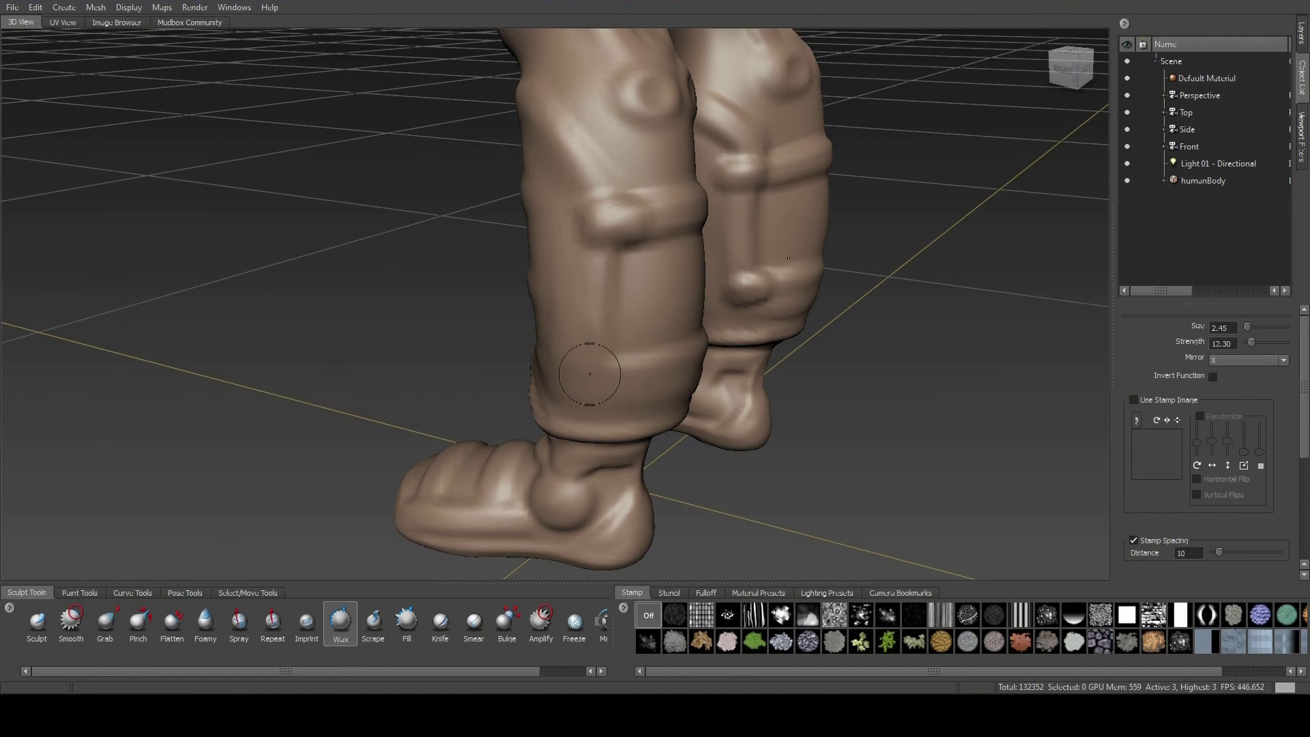
mouse_move(586, 389)
left_mouse_down()
mouse_move(595, 366)
mouse_move(619, 375)
mouse_move(591, 374)
left_mouse_up()
right_click_drag(1041, 231, 802, 41, "alt")
middle_click_drag(802, 41, 846, 212, "alt")
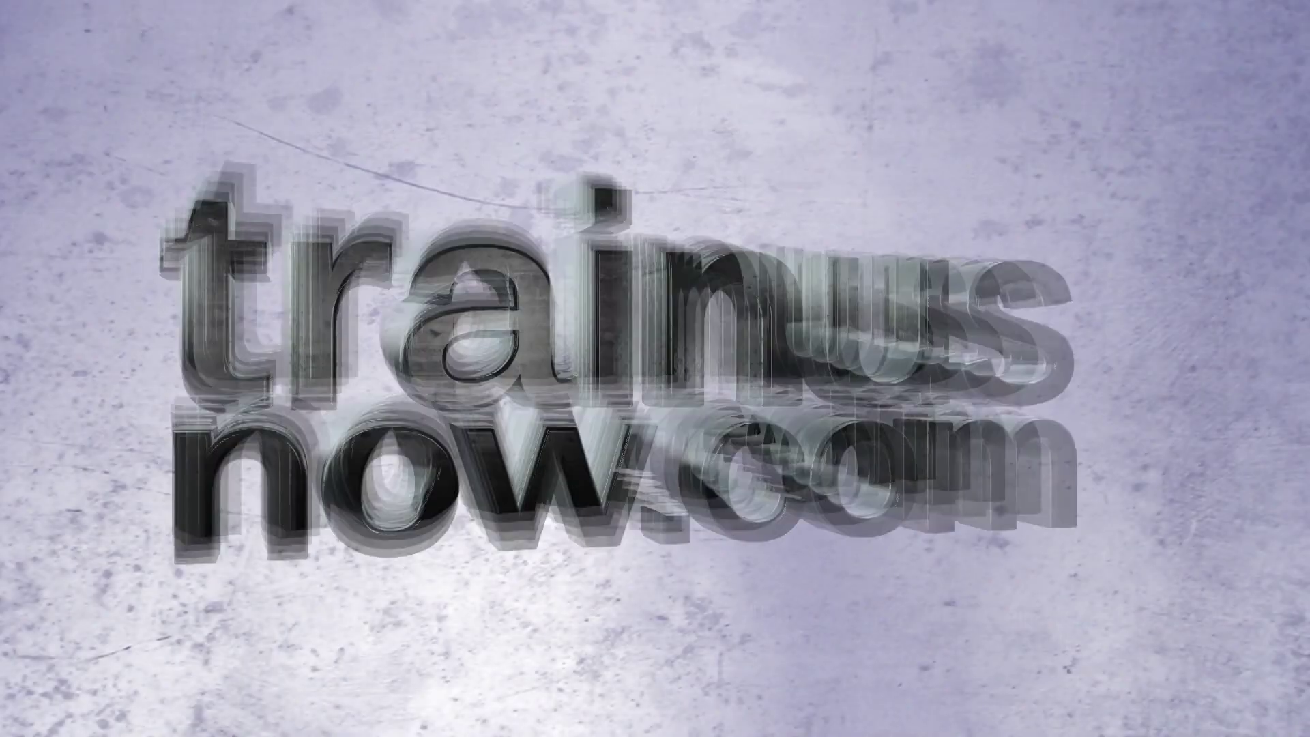